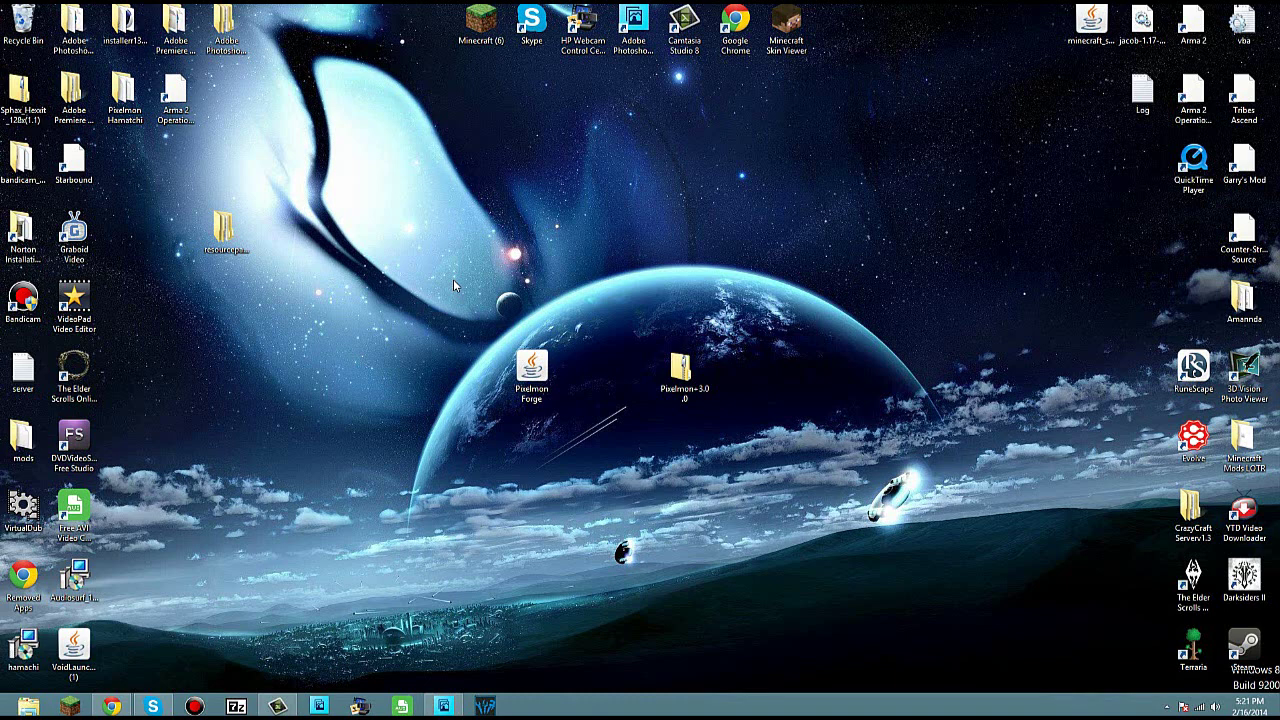
Rearrange several icons on the desktop
{"action": "left_click_drag", "start_coordinate": [353, 221], "coordinate": [444, 356]}
{"action": "left_click_drag", "start_coordinate": [456, 405], "coordinate": [411, 373]}
{"action": "left_click_drag", "start_coordinate": [400, 500], "coordinate": [335, 448]}
Browse to the .minecraft folder under %appdata% in File Explorer, then close the Roaming window
{"action": "left_click", "coordinate": [28, 706]}
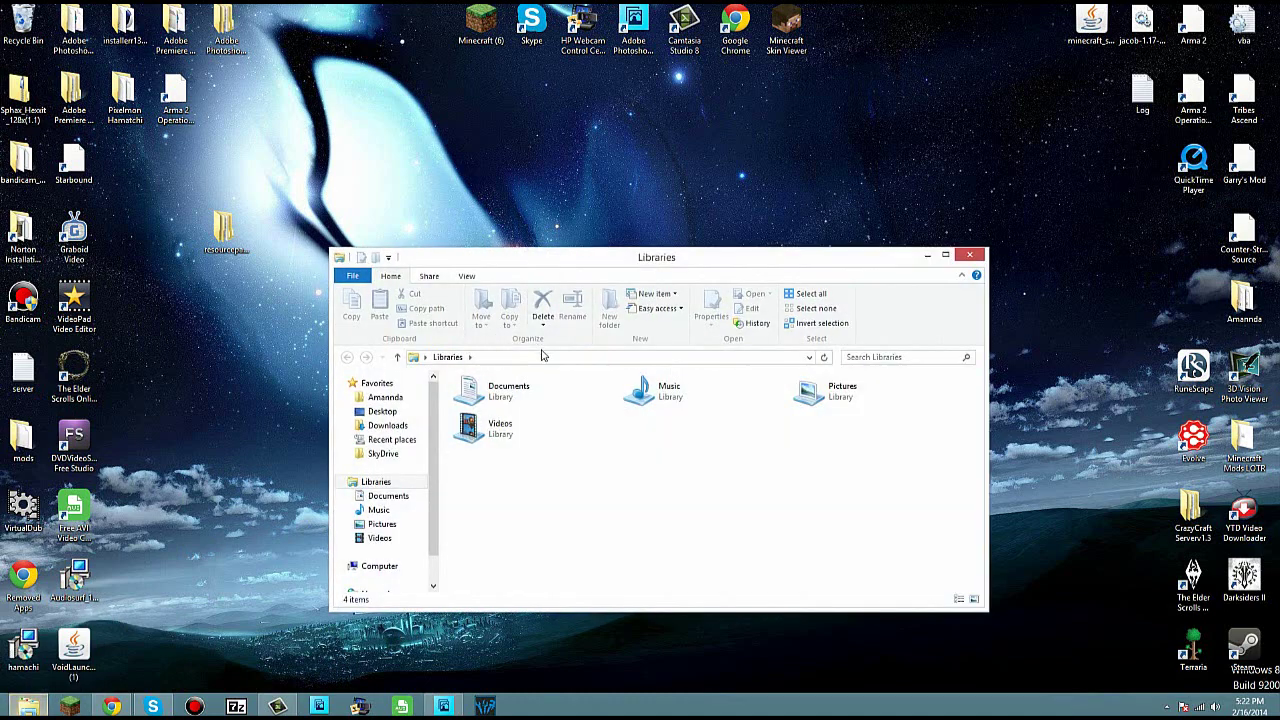
{"action": "left_click", "coordinate": [542, 356]}
{"action": "type", "text": "%appda"}
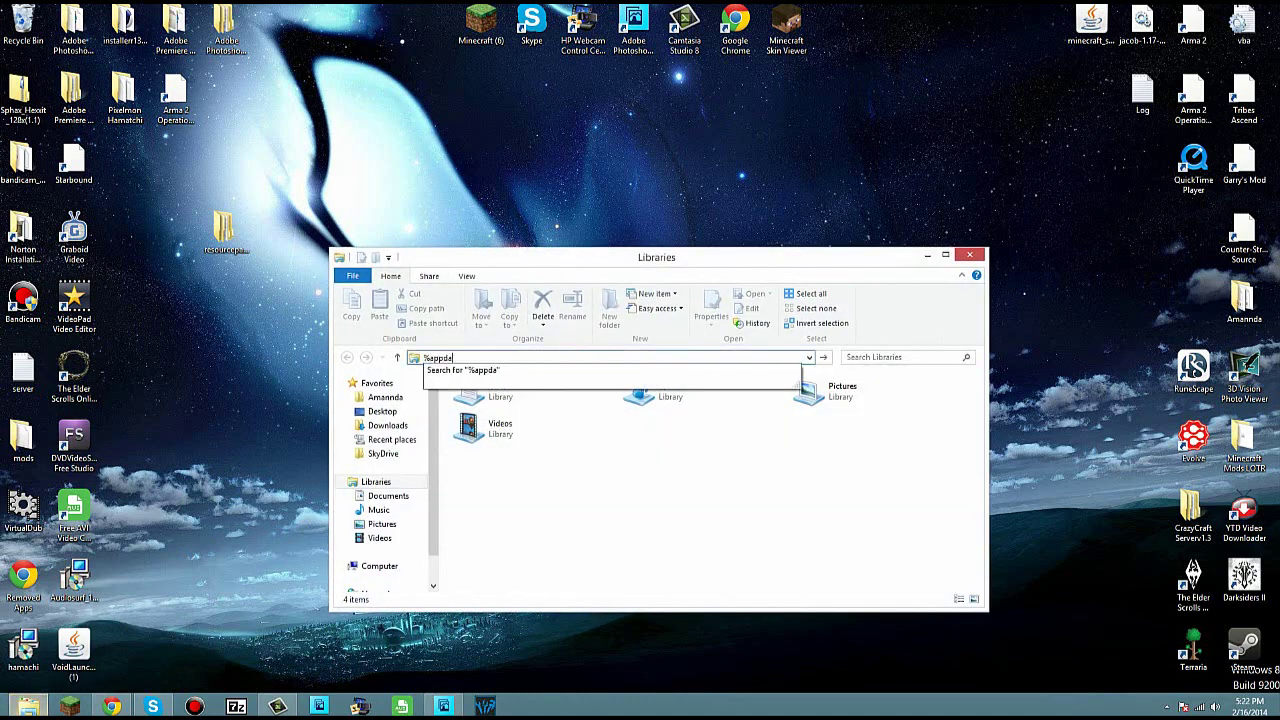
{"action": "type", "text": "ta%"}
{"action": "key", "text": "Return"}
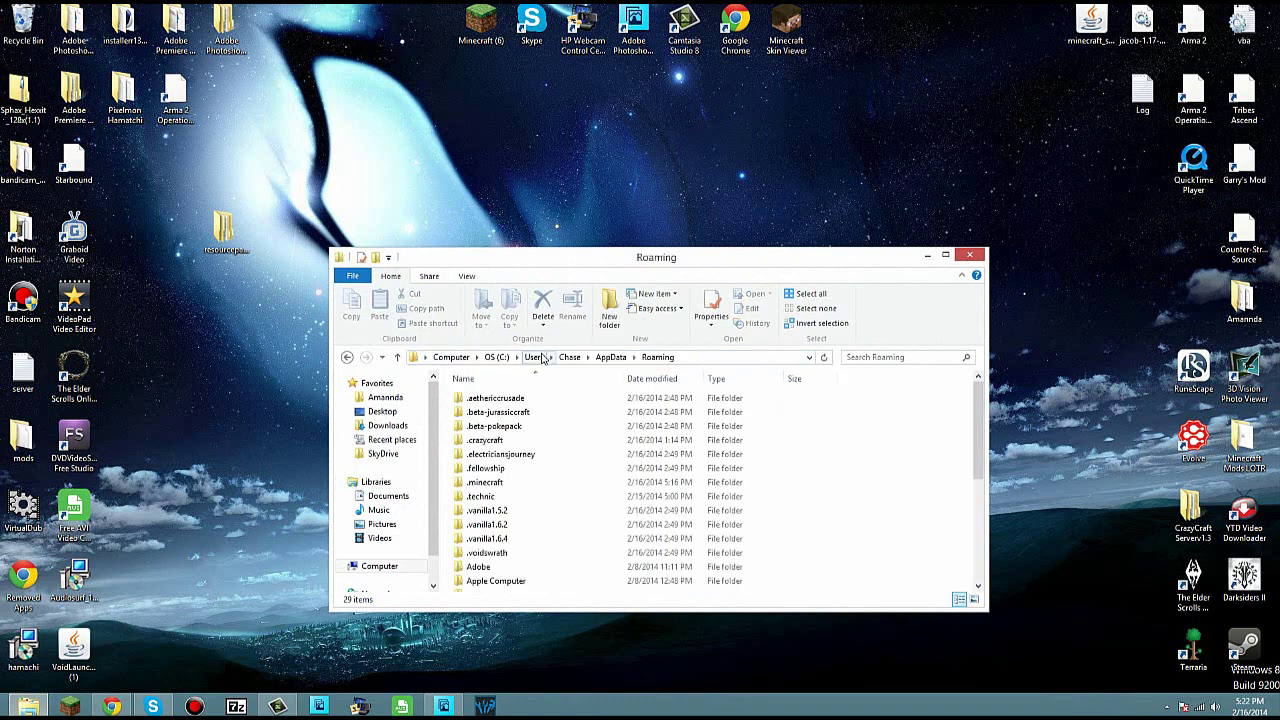
{"action": "left_click", "coordinate": [501, 485]}
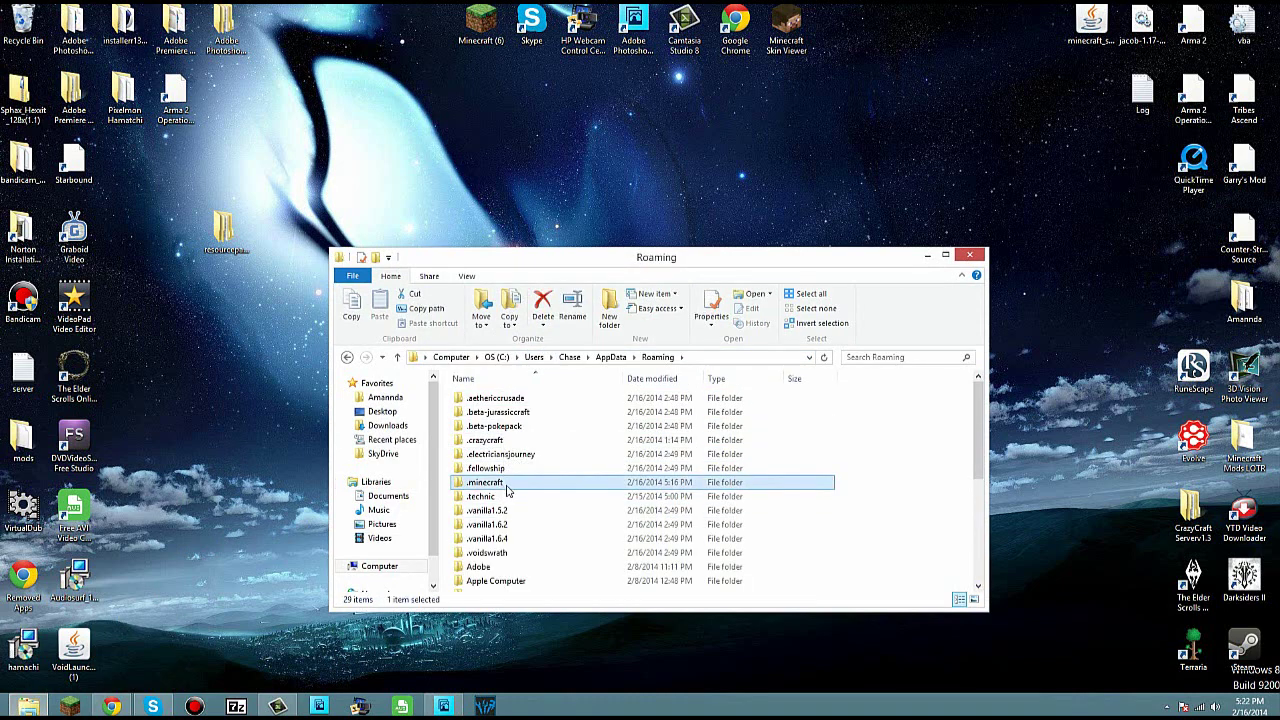
{"action": "left_click", "coordinate": [182, 250]}
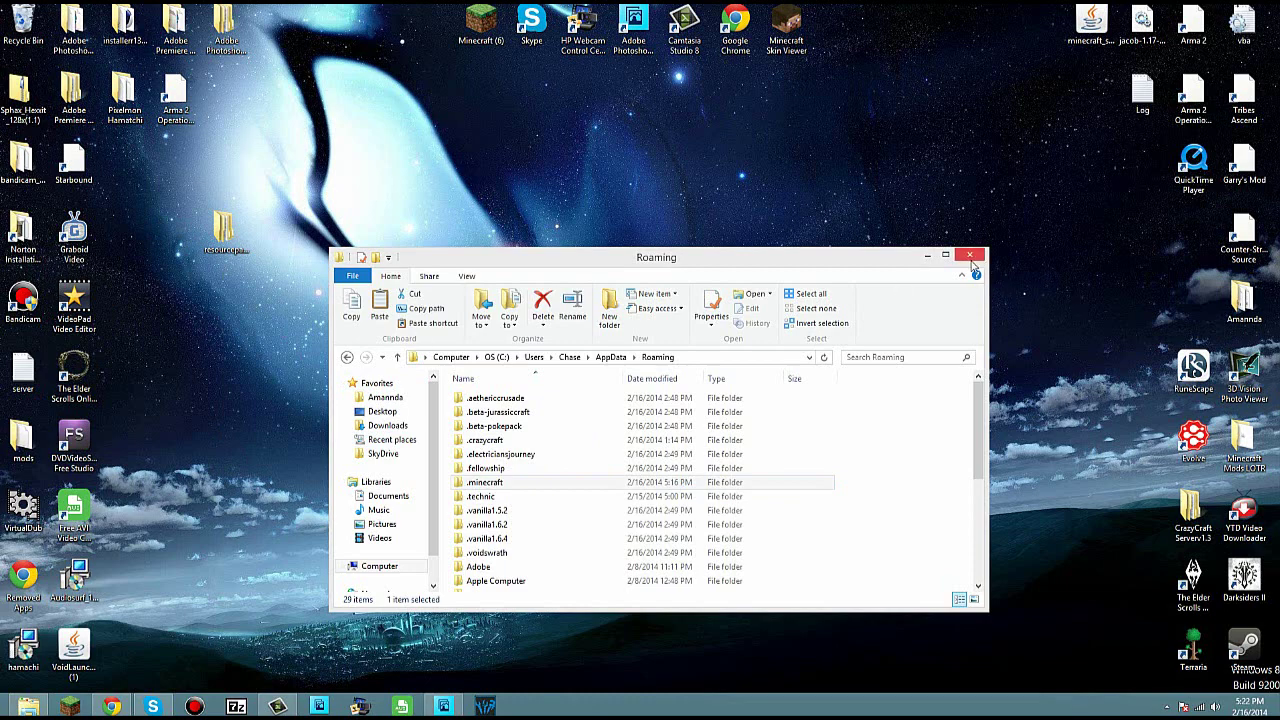
{"action": "left_click", "coordinate": [970, 258]}
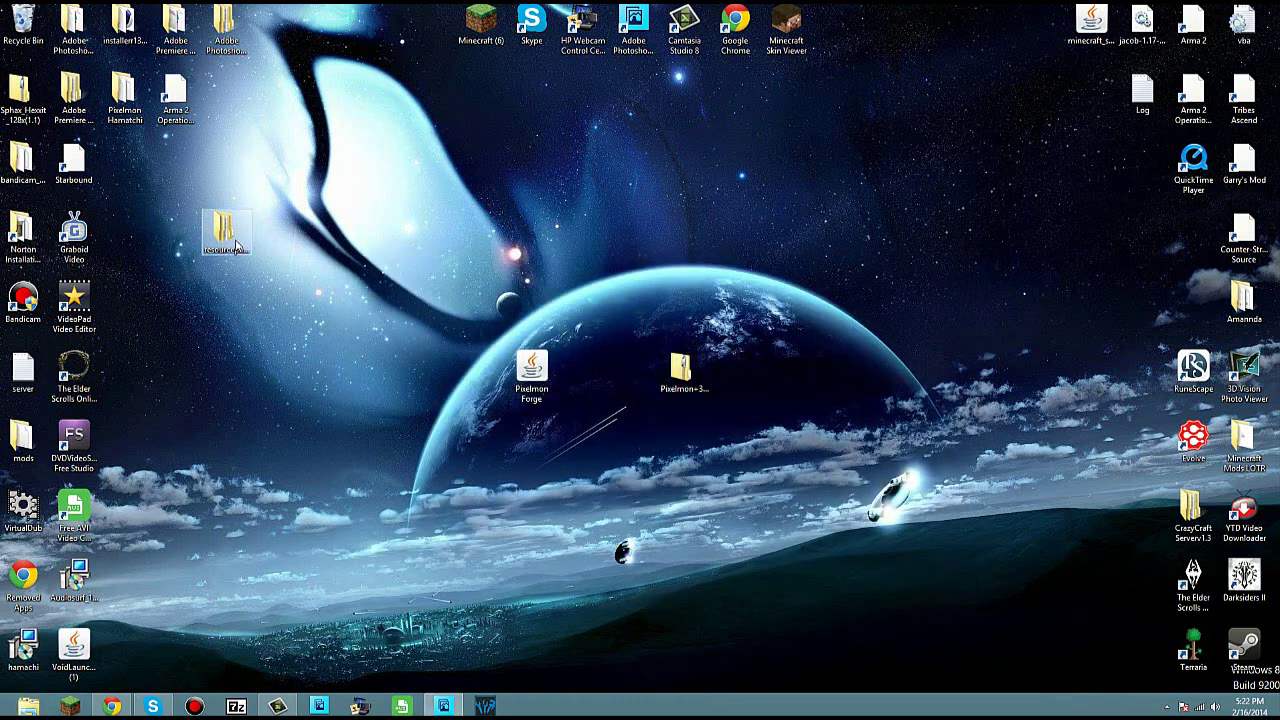
Move the resourcepacks folder beside Starbound and check the Pixelmon Forge launcher and Pixelmon-3.0.0 folder
{"action": "left_click_drag", "start_coordinate": [237, 245], "coordinate": [134, 174]}
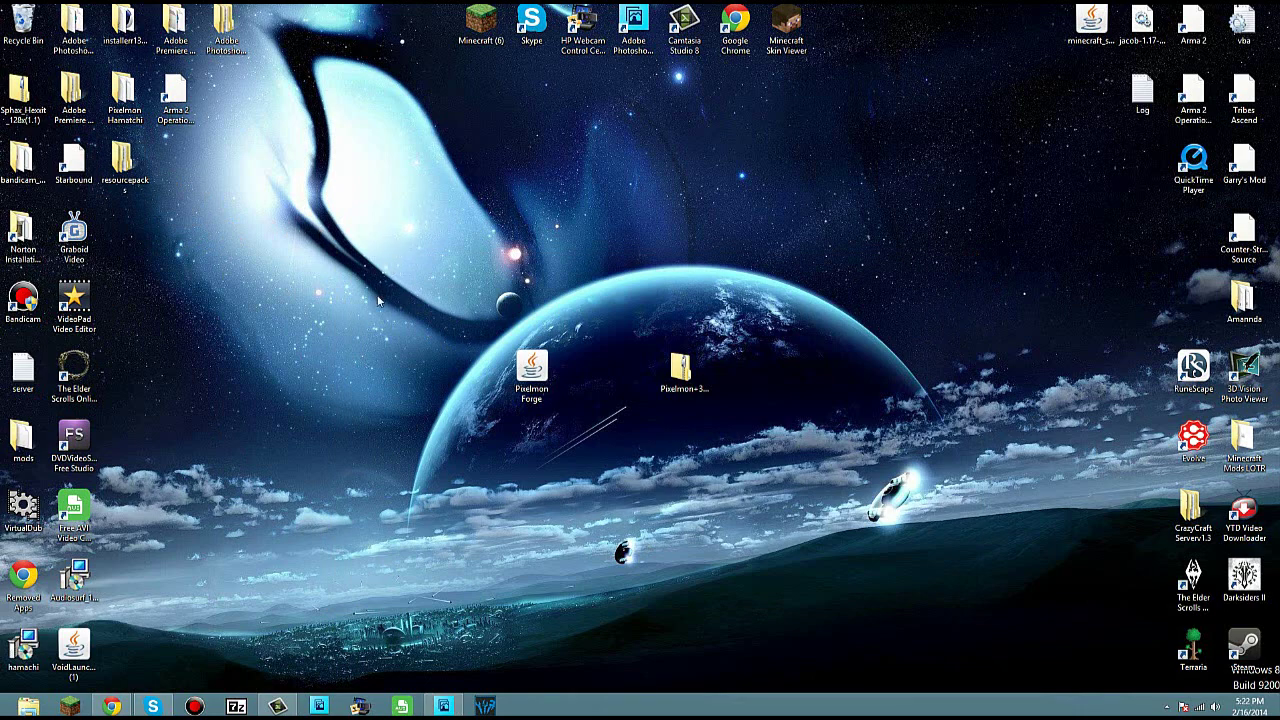
{"action": "left_click_drag", "start_coordinate": [395, 259], "coordinate": [449, 415]}
{"action": "left_click_drag", "start_coordinate": [393, 302], "coordinate": [528, 352]}
{"action": "left_click", "coordinate": [531, 390]}
{"action": "left_click", "coordinate": [680, 392]}
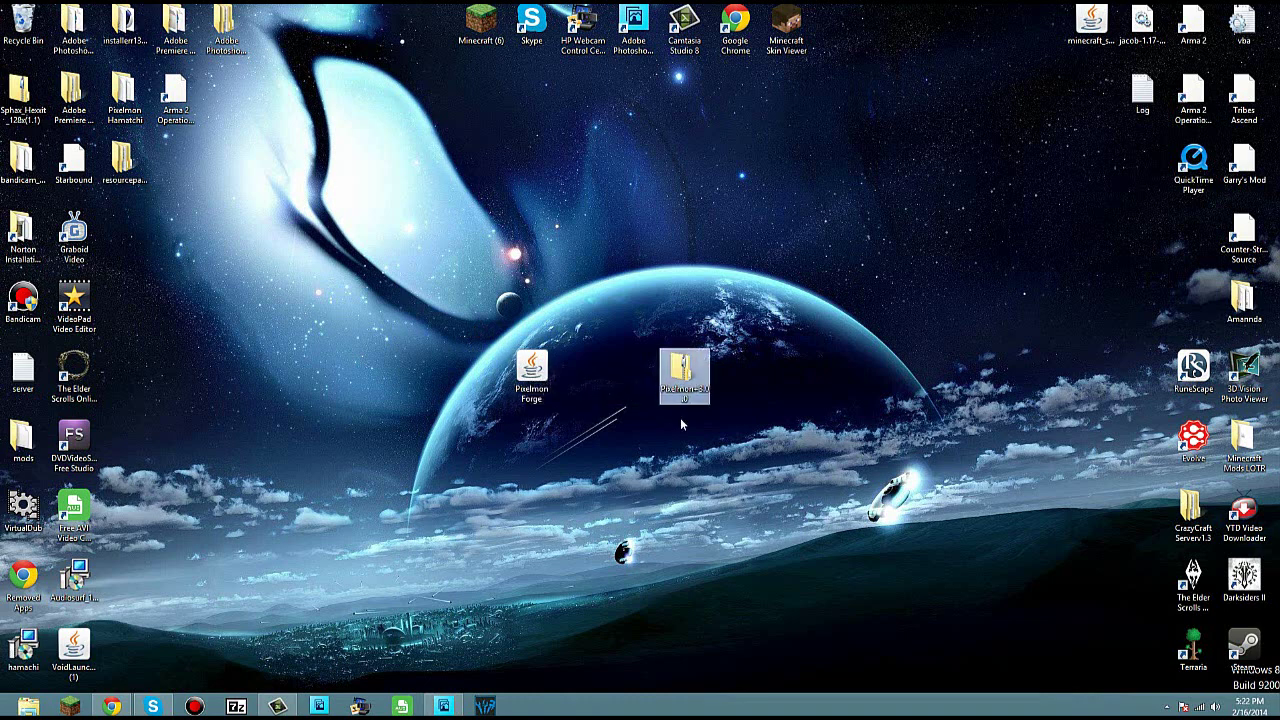
{"action": "left_click", "coordinate": [499, 422]}
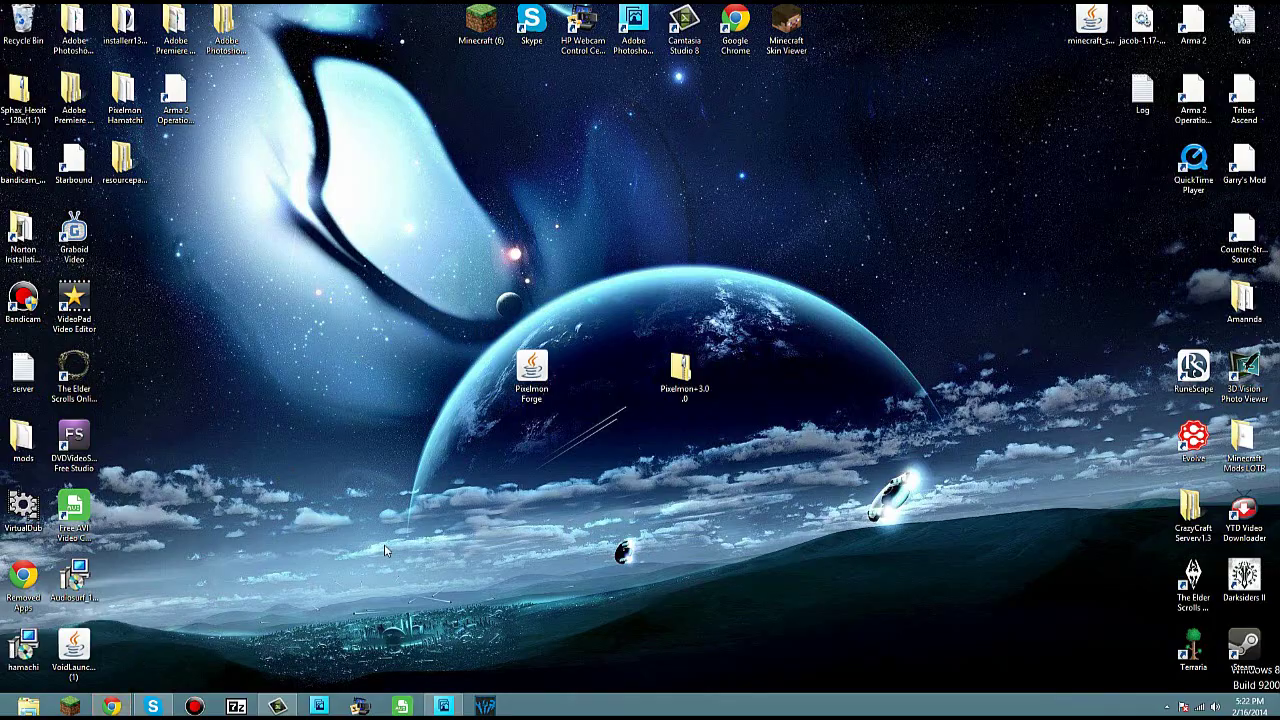
Flip between the Pixelmon 3.0 tab and the Forge downloads tab, ending on Forge downloads
{"action": "left_click", "coordinate": [113, 707]}
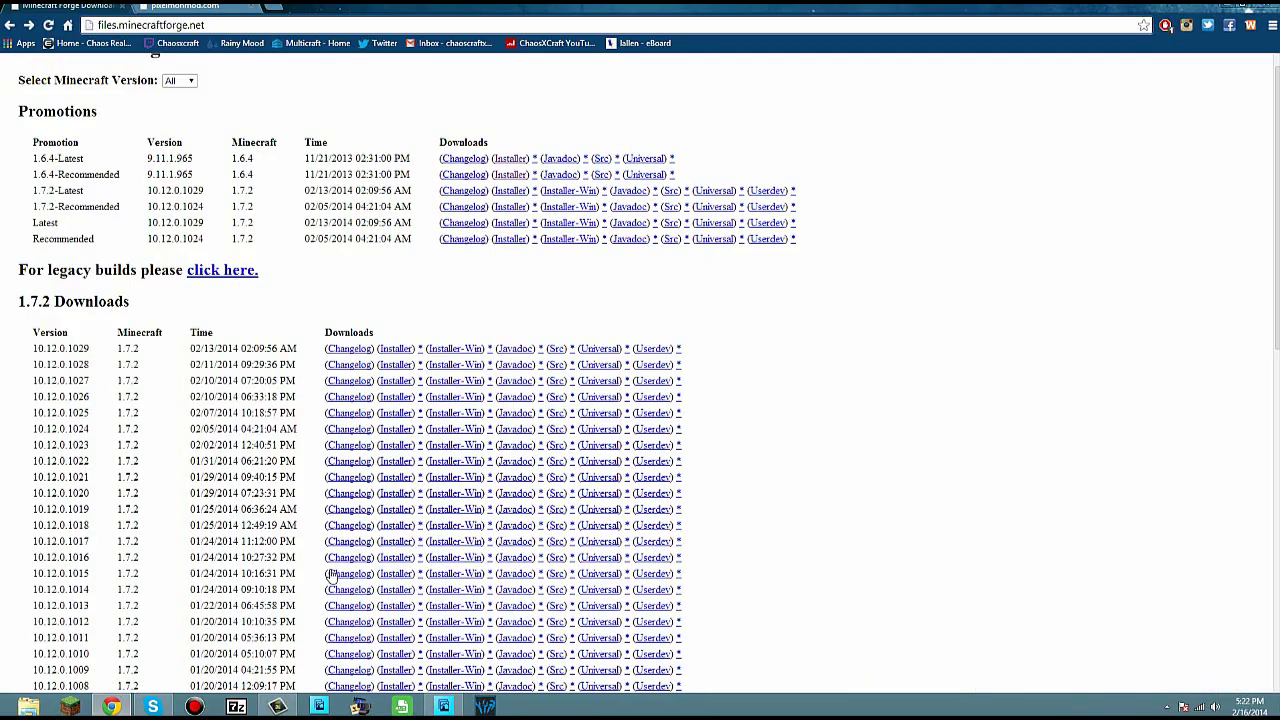
{"action": "left_click", "coordinate": [180, 8]}
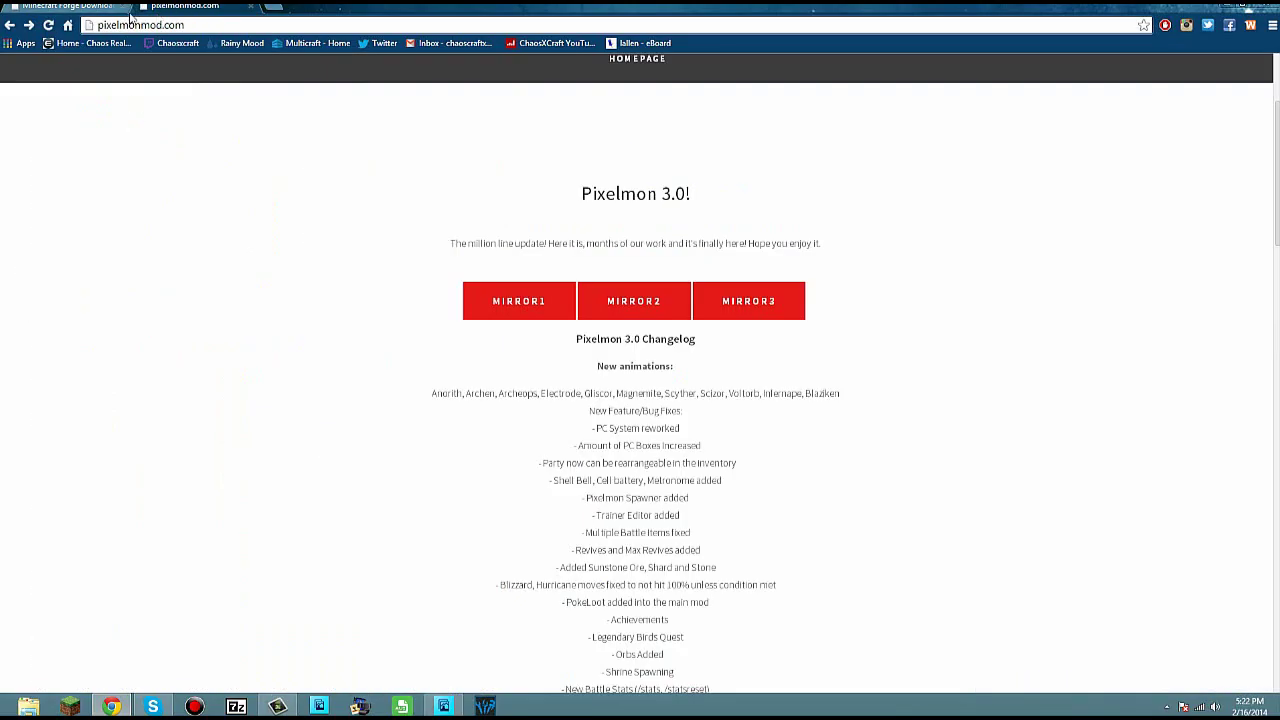
{"action": "left_click", "coordinate": [117, 8]}
{"action": "left_click", "coordinate": [190, 10]}
{"action": "left_click", "coordinate": [95, 10]}
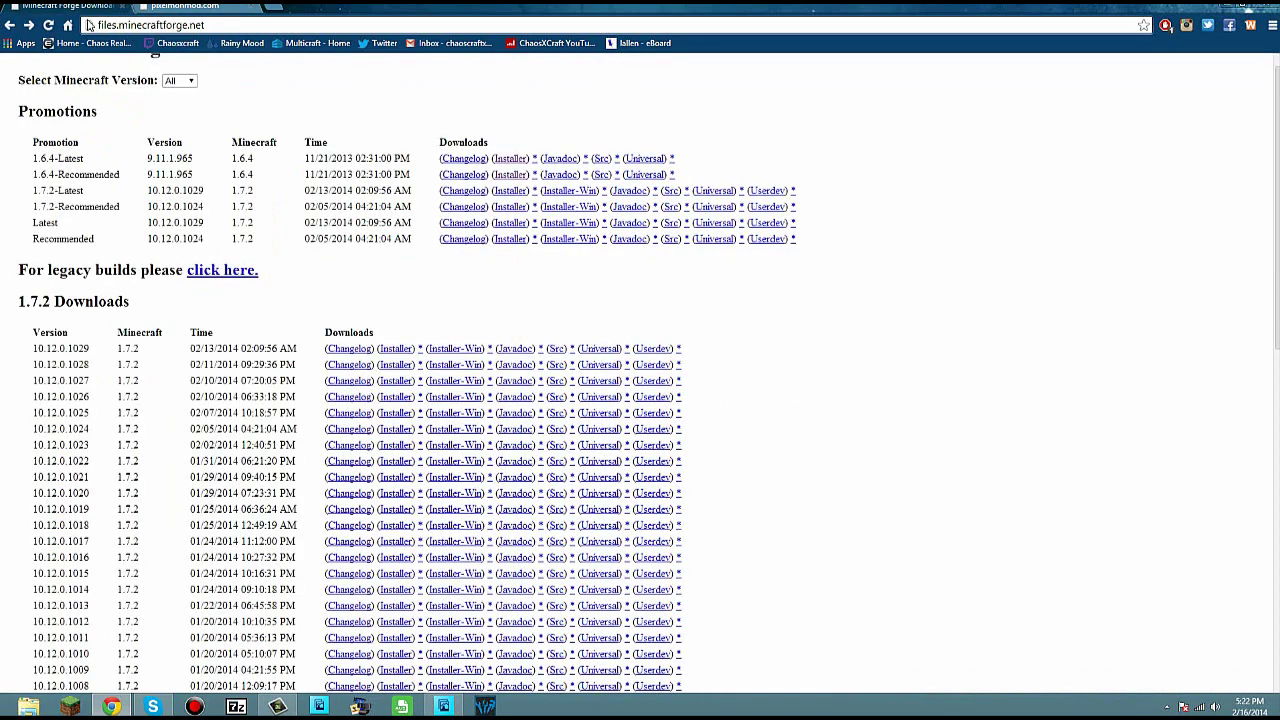
{"action": "left_click", "coordinate": [208, 12]}
{"action": "left_click", "coordinate": [92, 12]}
Follow the 1.6.4-Latest Installer link on the Forge downloads page, then leave the redirect page
{"action": "key", "text": "super+d"}
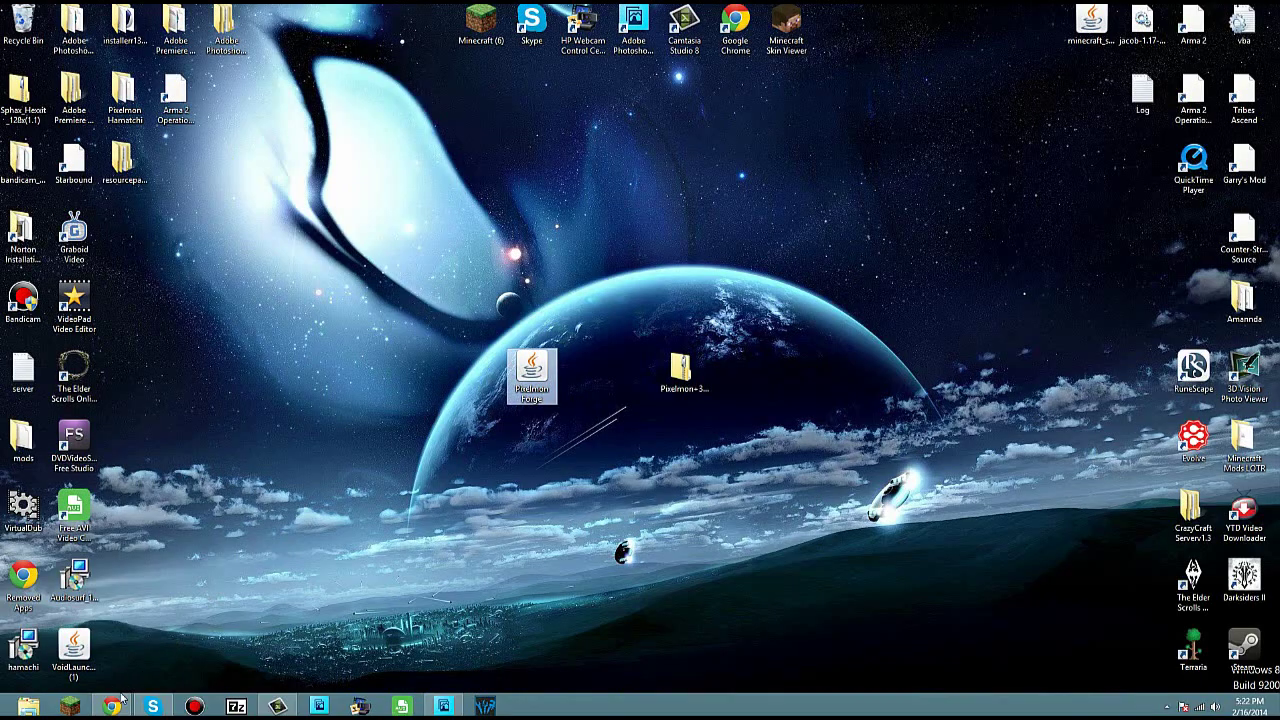
{"action": "left_click", "coordinate": [111, 706]}
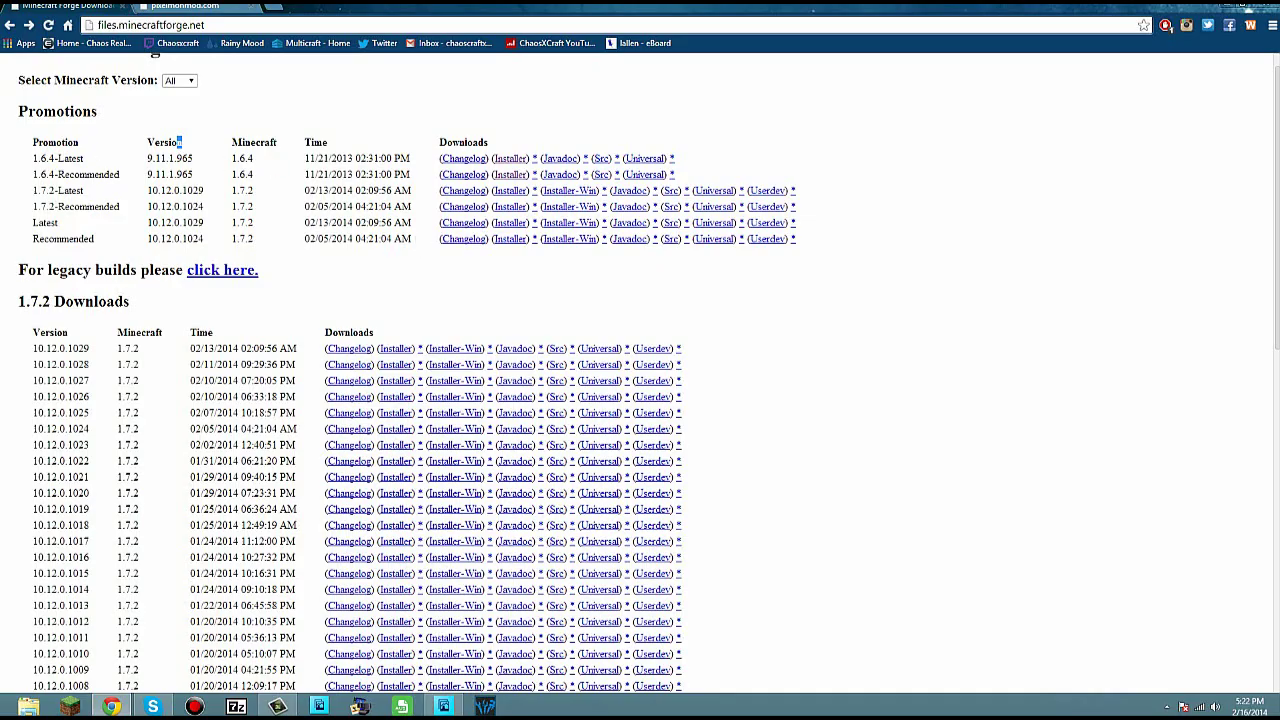
{"action": "left_click", "coordinate": [511, 159]}
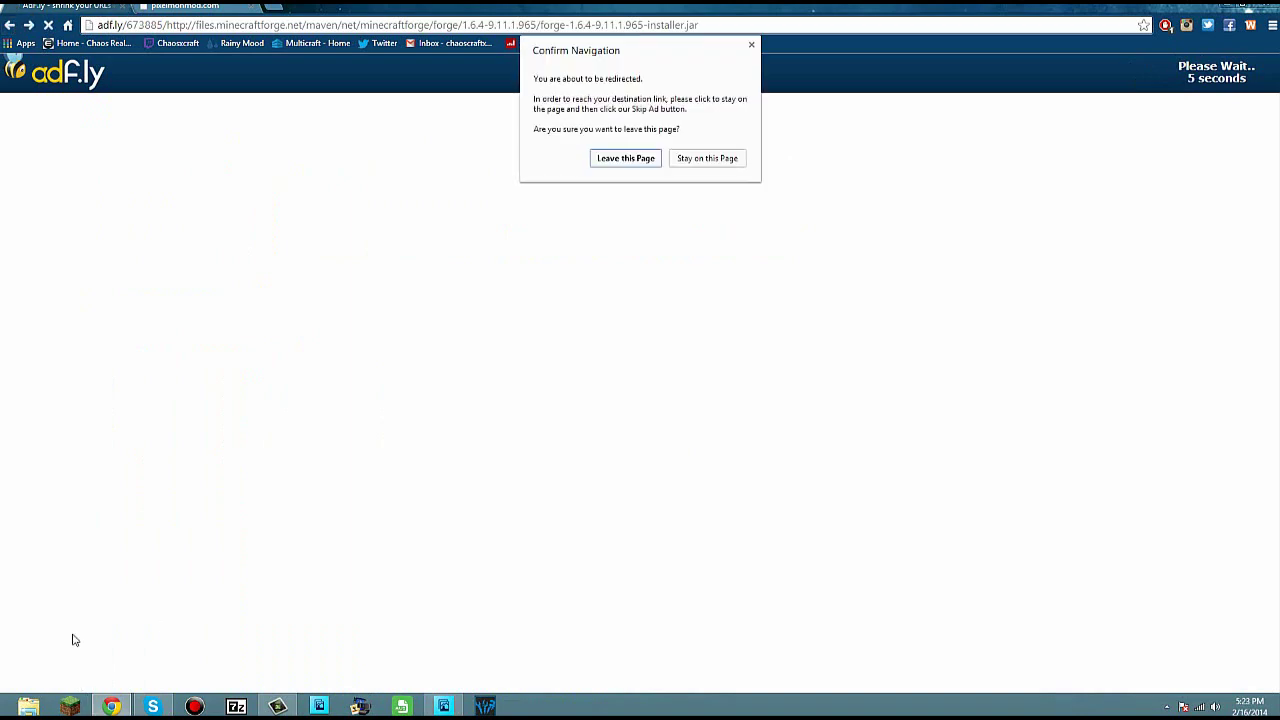
{"action": "left_click", "coordinate": [628, 157]}
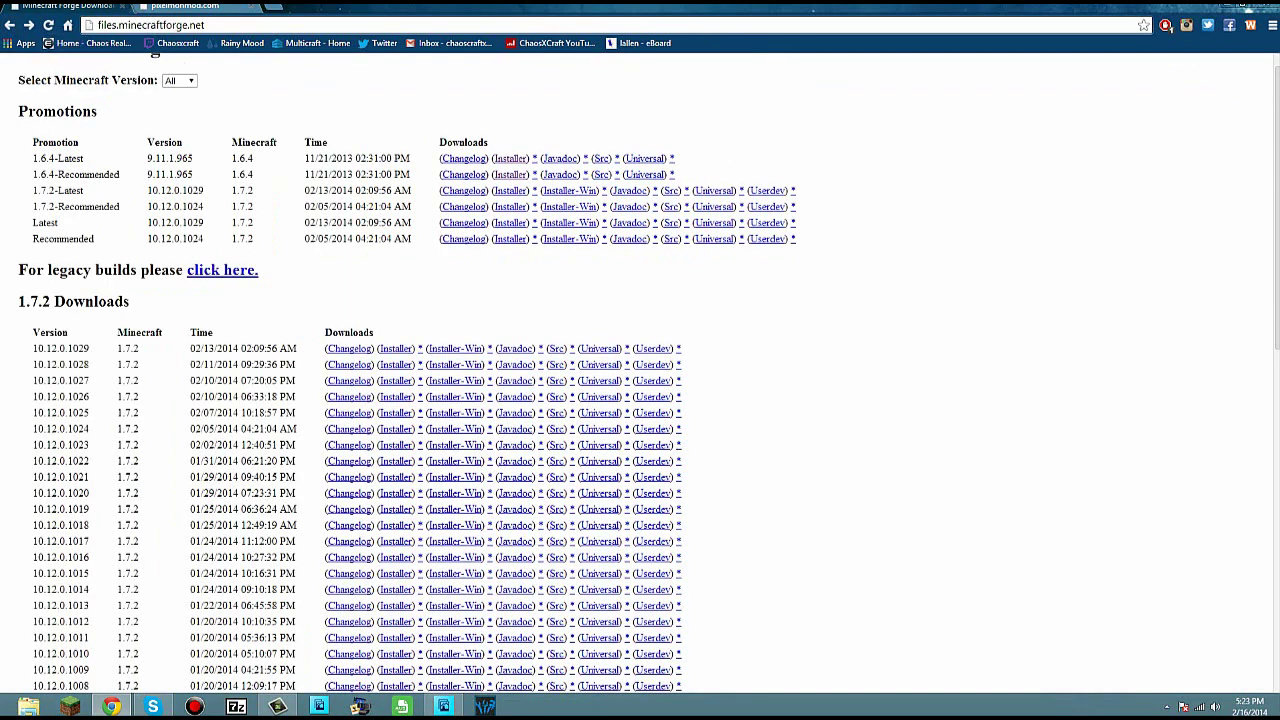
Try the MIRROR3 download on the Pixelmon 3.0 page, then back out of the adf.ly redirect
{"action": "left_click", "coordinate": [192, 8]}
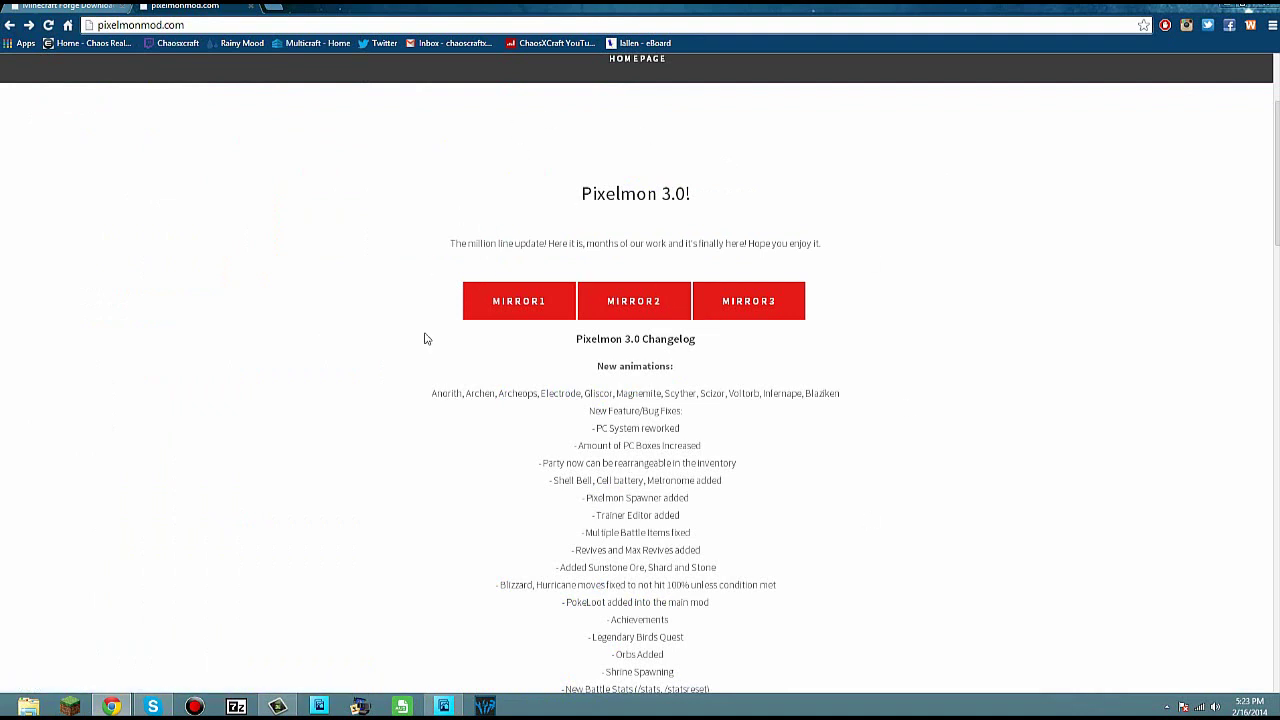
{"action": "left_click", "coordinate": [760, 314]}
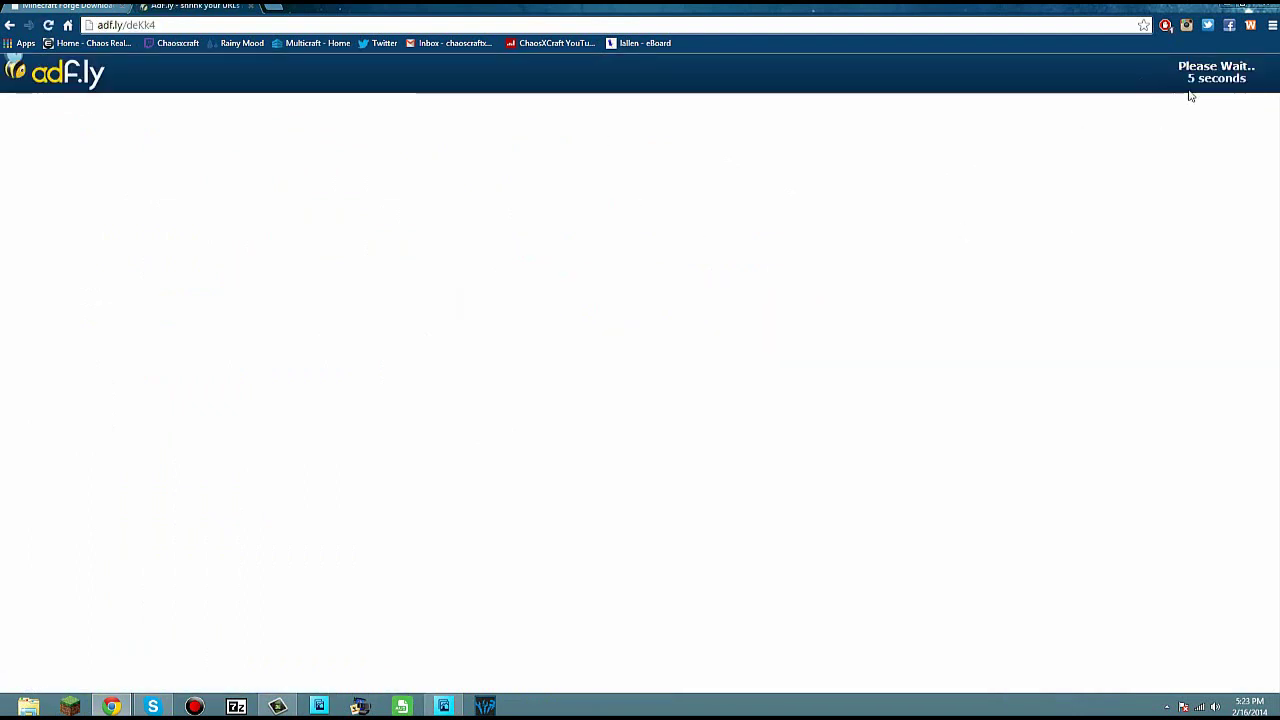
{"action": "left_click", "coordinate": [10, 24]}
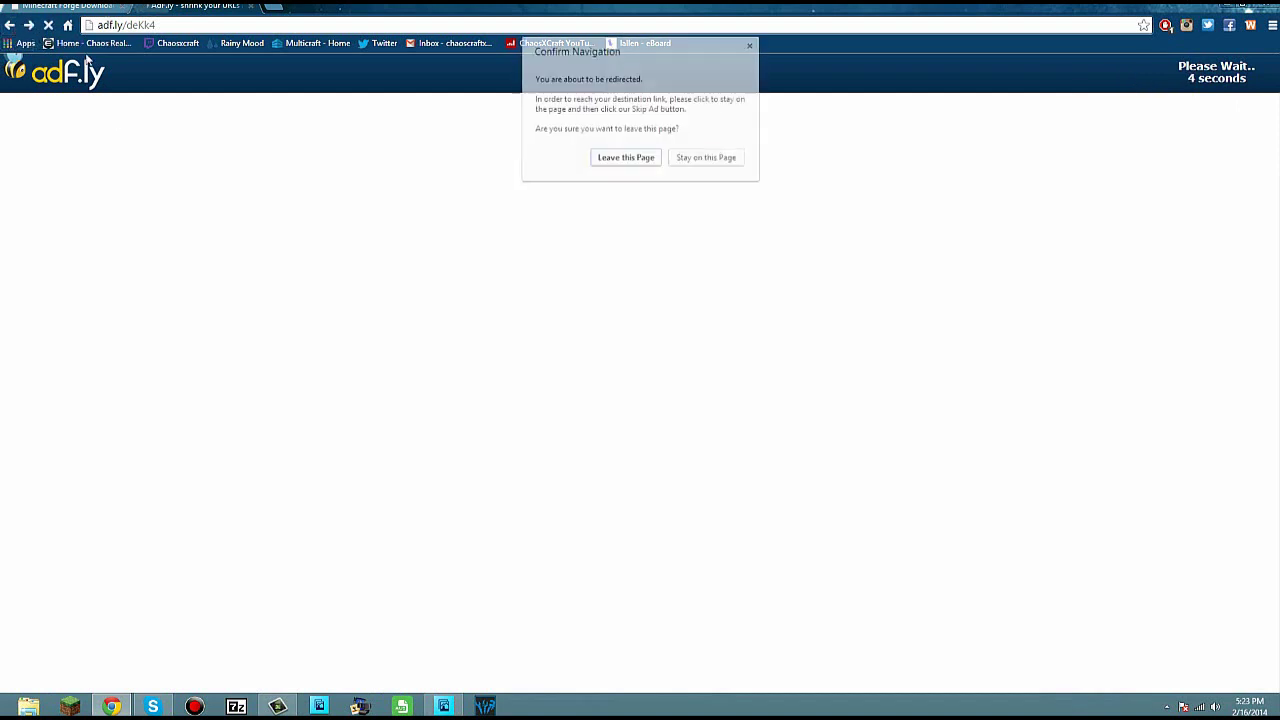
{"action": "left_click", "coordinate": [596, 158]}
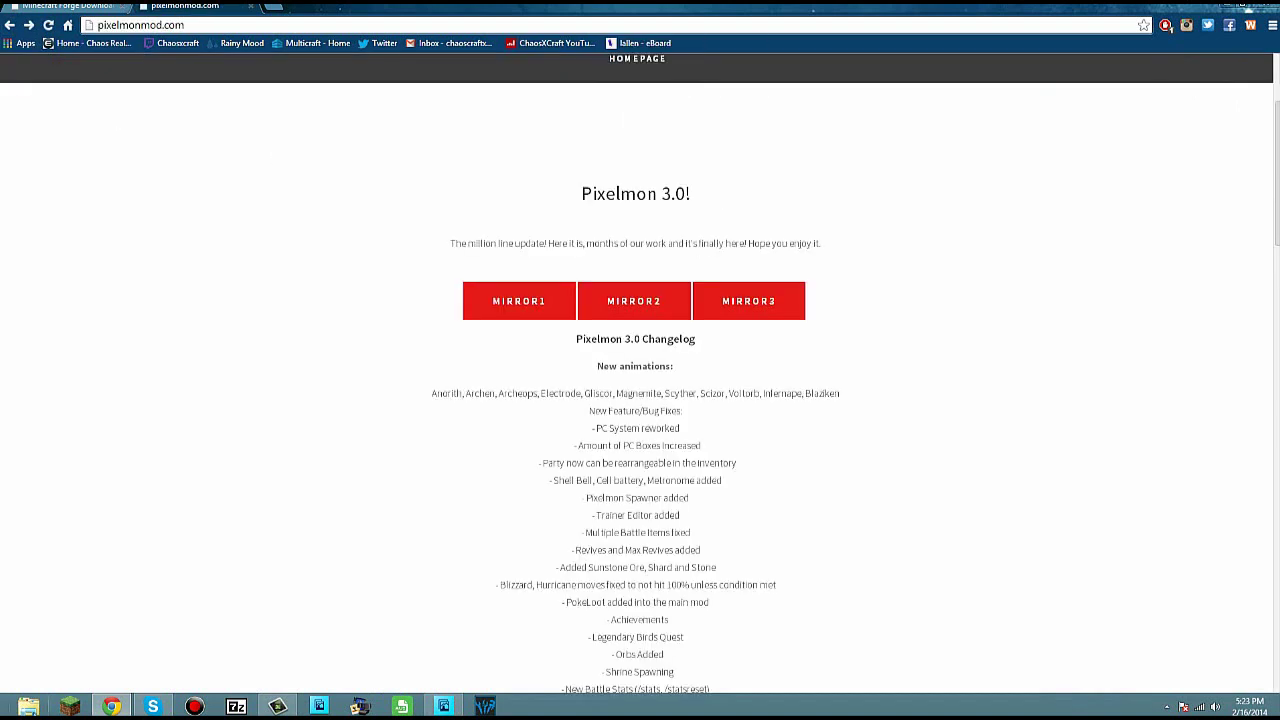
{"action": "key", "text": "super+d"}
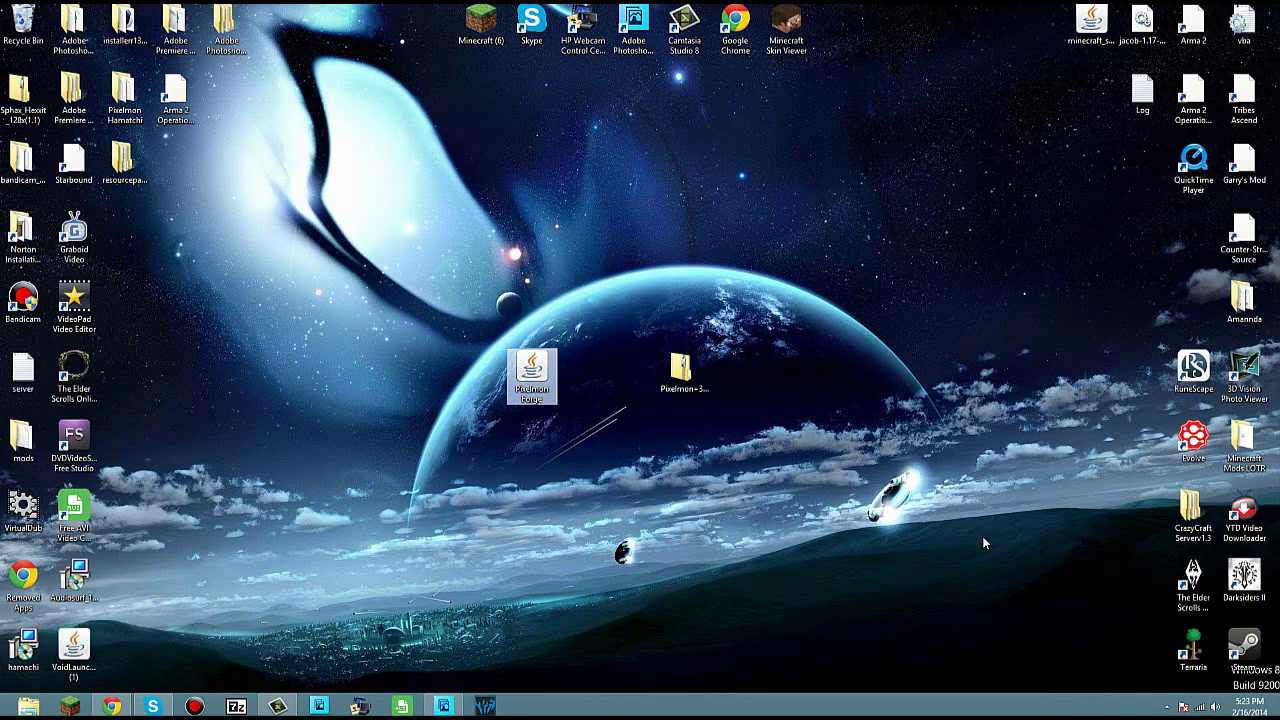
{"action": "left_click_drag", "start_coordinate": [466, 272], "coordinate": [755, 500]}
{"action": "left_click", "coordinate": [478, 249]}
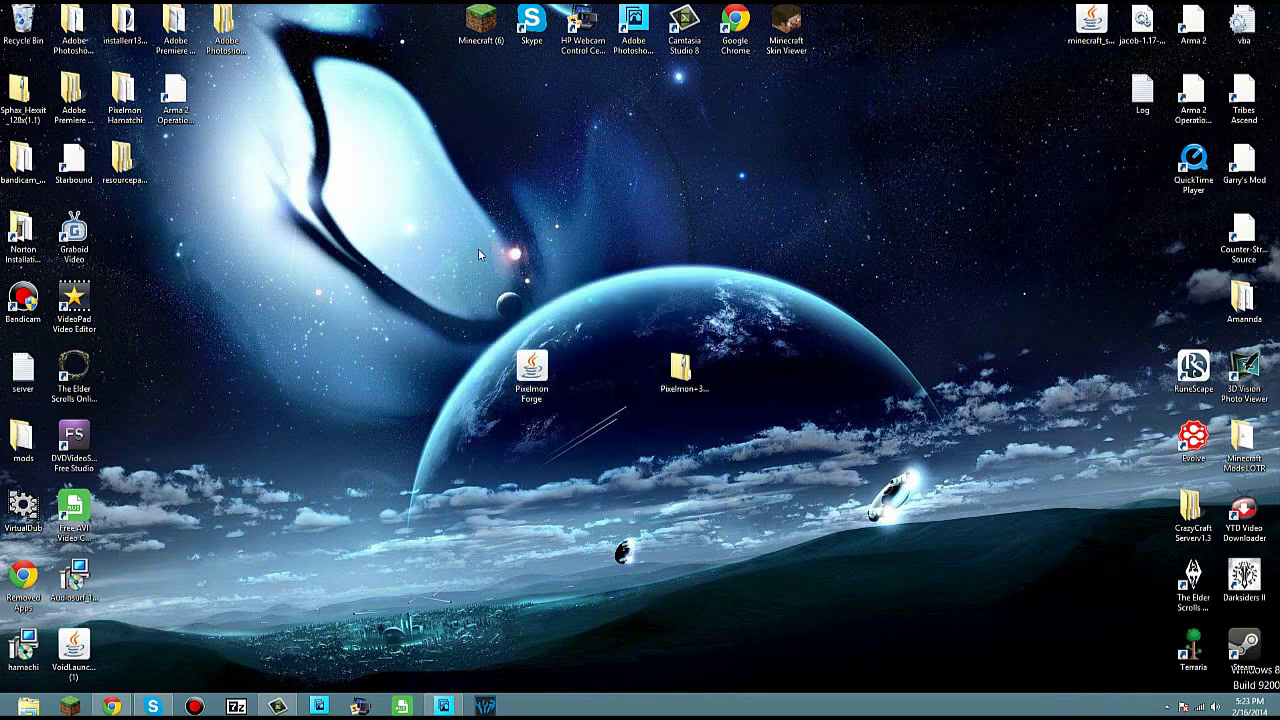
{"action": "left_click_drag", "start_coordinate": [456, 357], "coordinate": [528, 448]}
{"action": "left_click", "coordinate": [526, 448]}
{"action": "left_click", "coordinate": [528, 397]}
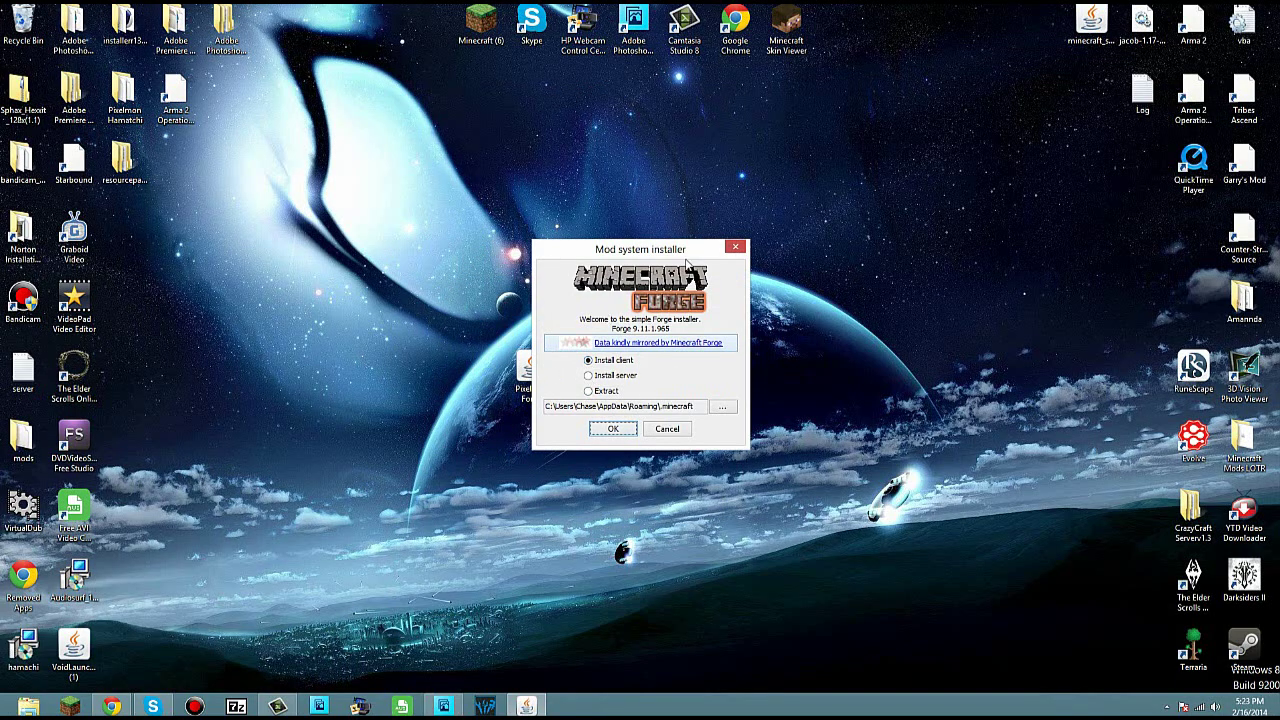
{"action": "left_click_drag", "start_coordinate": [665, 250], "coordinate": [493, 214]}
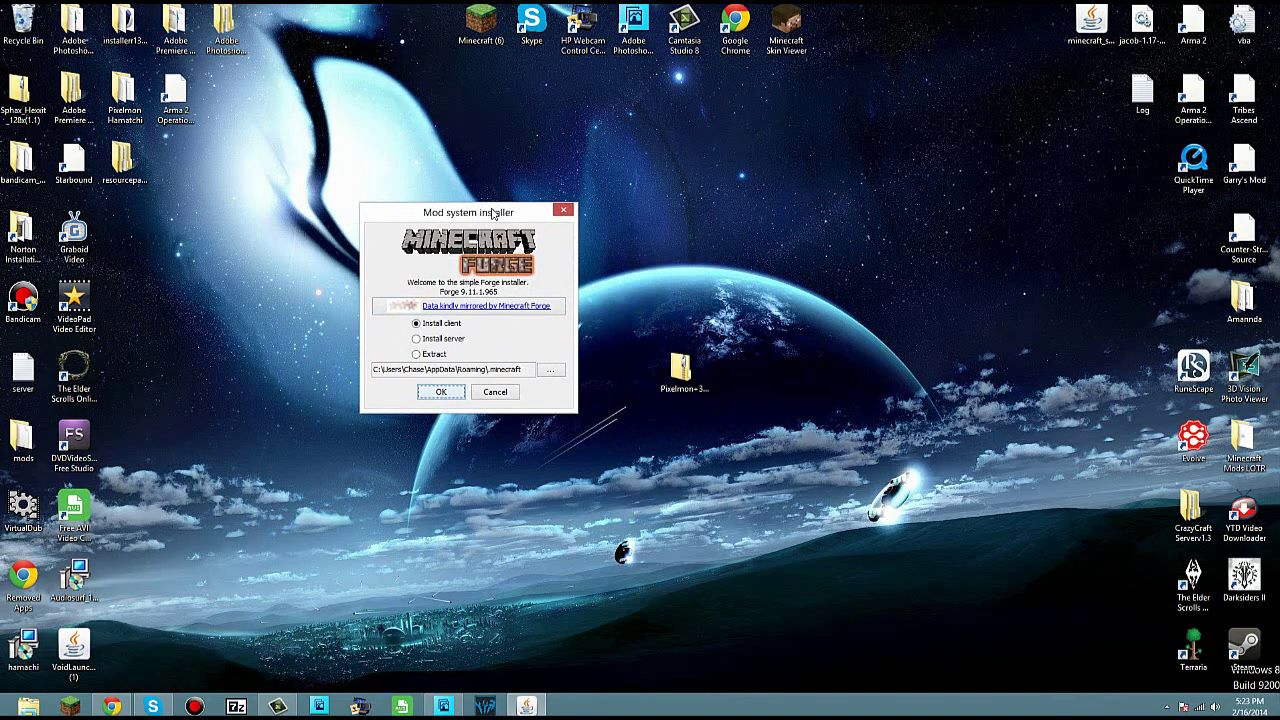
{"action": "left_click", "coordinate": [564, 210]}
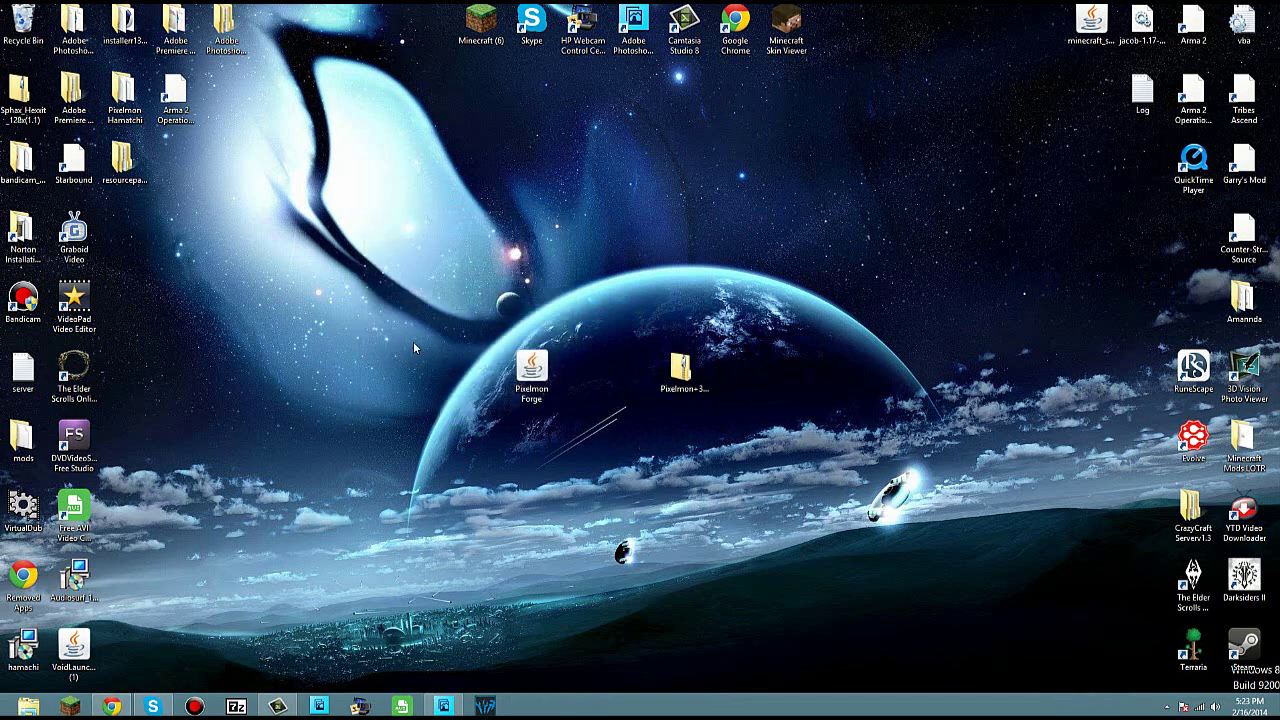
Launch the Pixelmon Forge desktop shortcut and press Play with the Forge profile
{"action": "left_click_drag", "start_coordinate": [644, 436], "coordinate": [521, 394]}
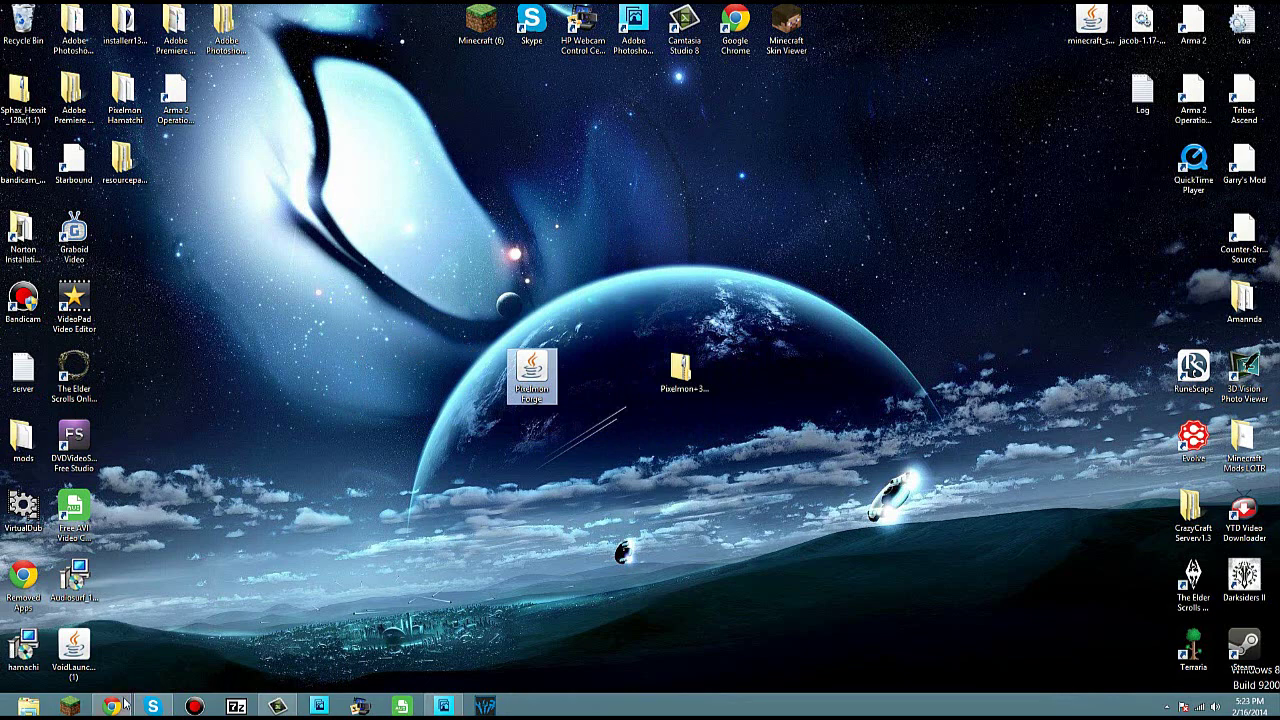
{"action": "double_click", "coordinate": [531, 375]}
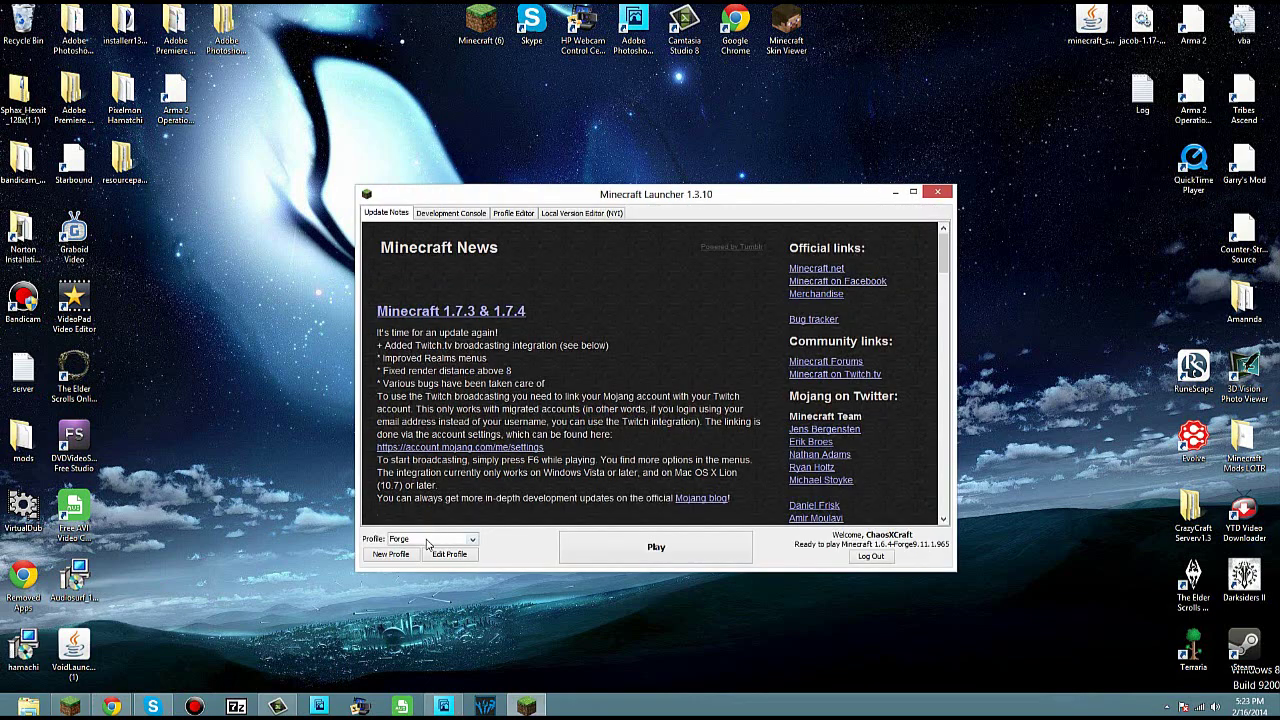
{"action": "left_click", "coordinate": [657, 549]}
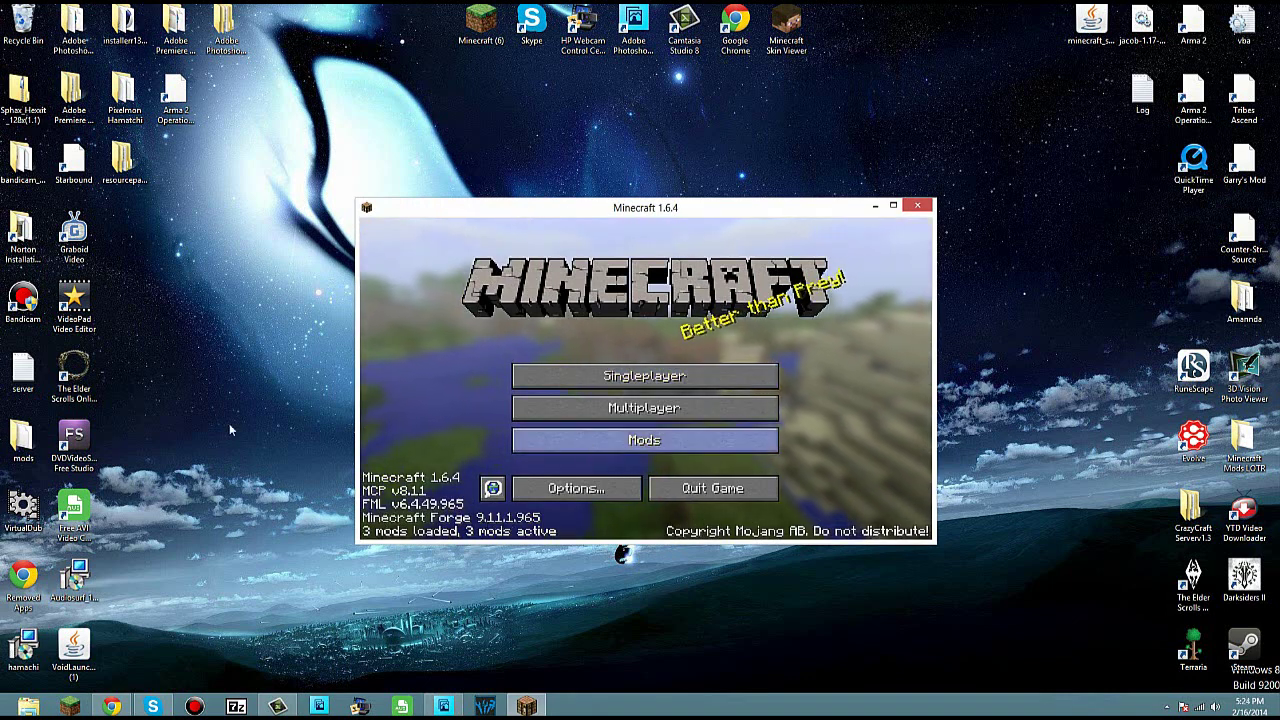
Review the Mod List showing three mods, quit Minecraft, and select the Pixelmon Forge launcher icon
{"action": "left_click", "coordinate": [610, 440]}
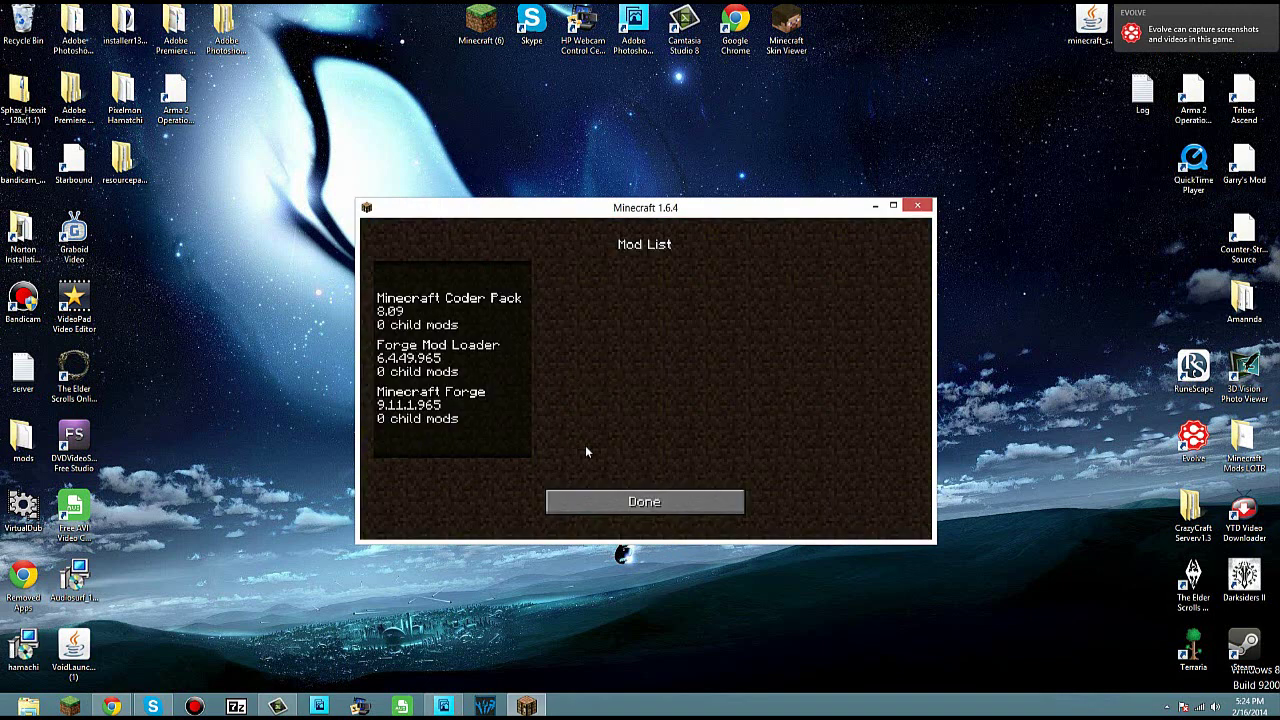
{"action": "left_click", "coordinate": [644, 501]}
{"action": "left_click", "coordinate": [919, 206]}
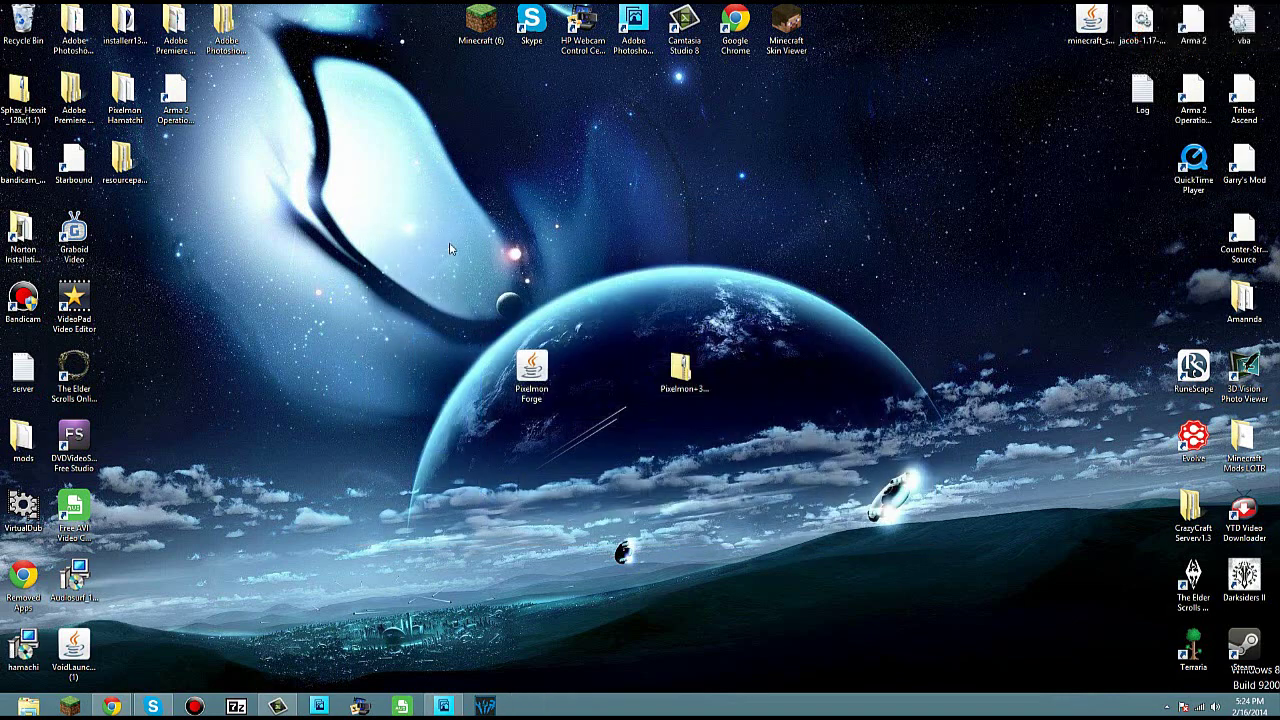
{"action": "left_click_drag", "start_coordinate": [460, 320], "coordinate": [556, 416]}
{"action": "left_click_drag", "start_coordinate": [436, 280], "coordinate": [543, 430]}
Switch the launcher to the player's own profile, confirm it uses release 1.6.4, then close the launcher
{"action": "left_click", "coordinate": [303, 583]}
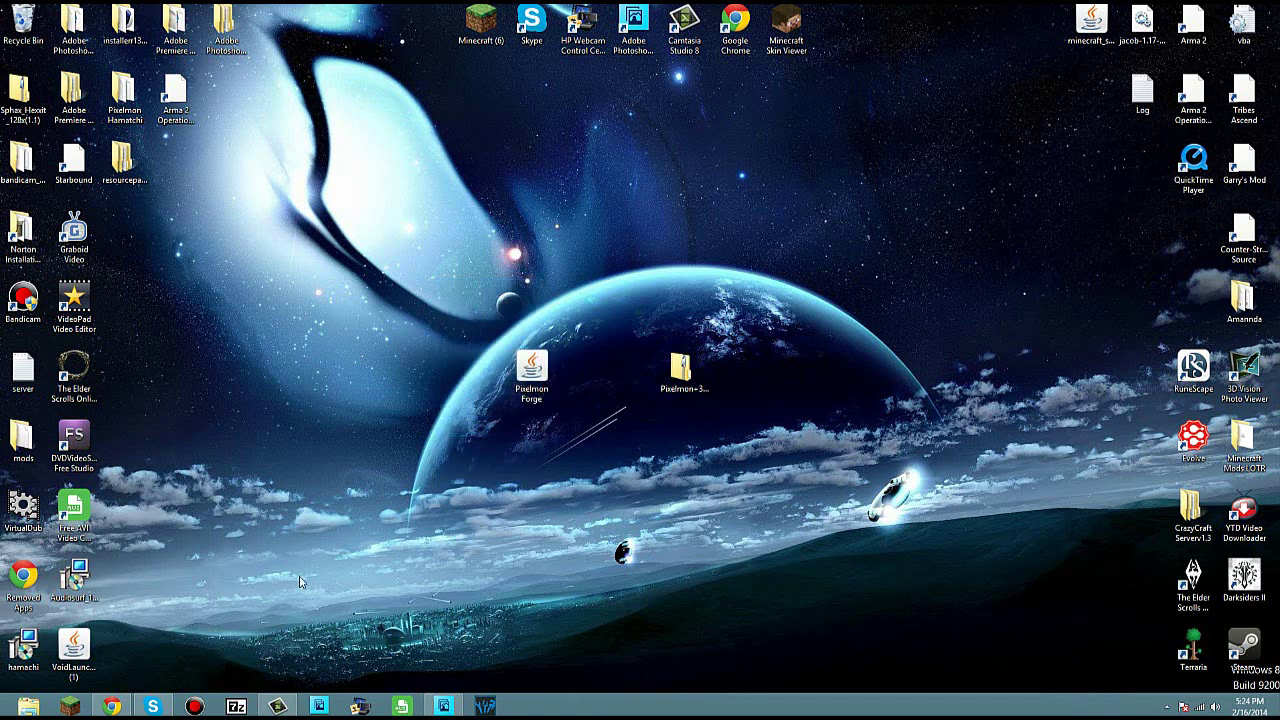
{"action": "left_click", "coordinate": [72, 707]}
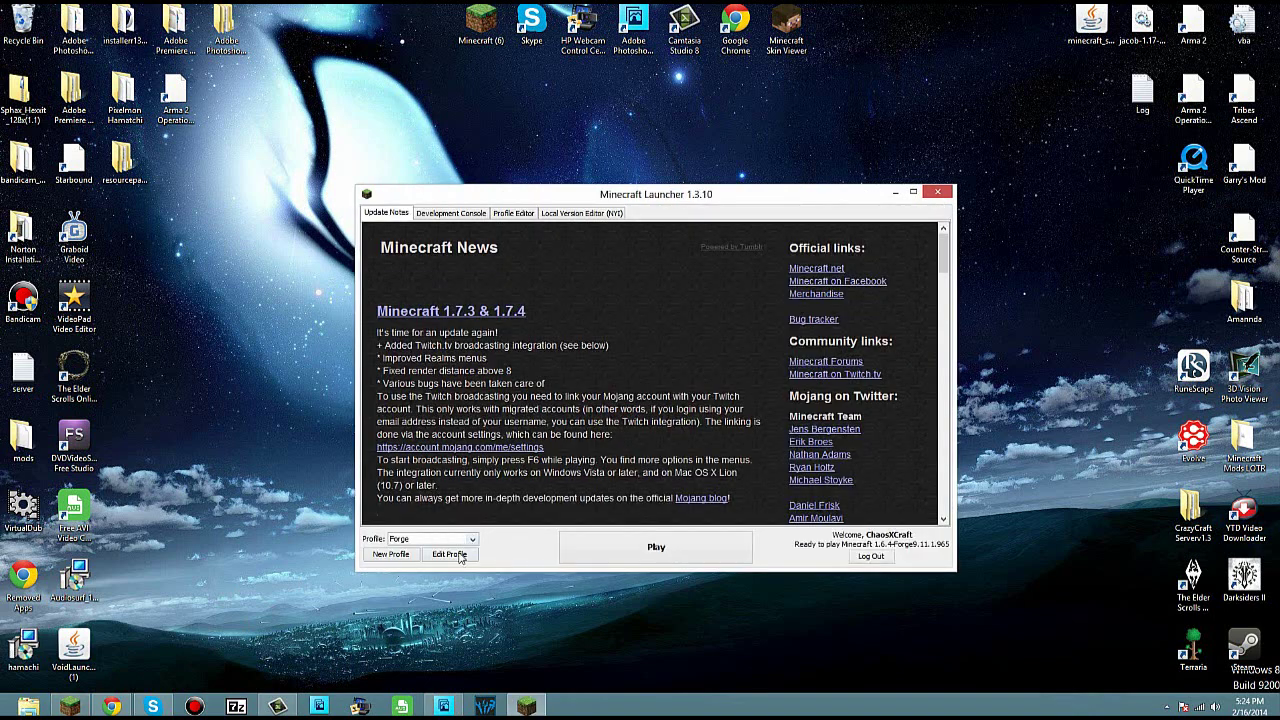
{"action": "left_click", "coordinate": [430, 541]}
{"action": "left_click", "coordinate": [448, 552]}
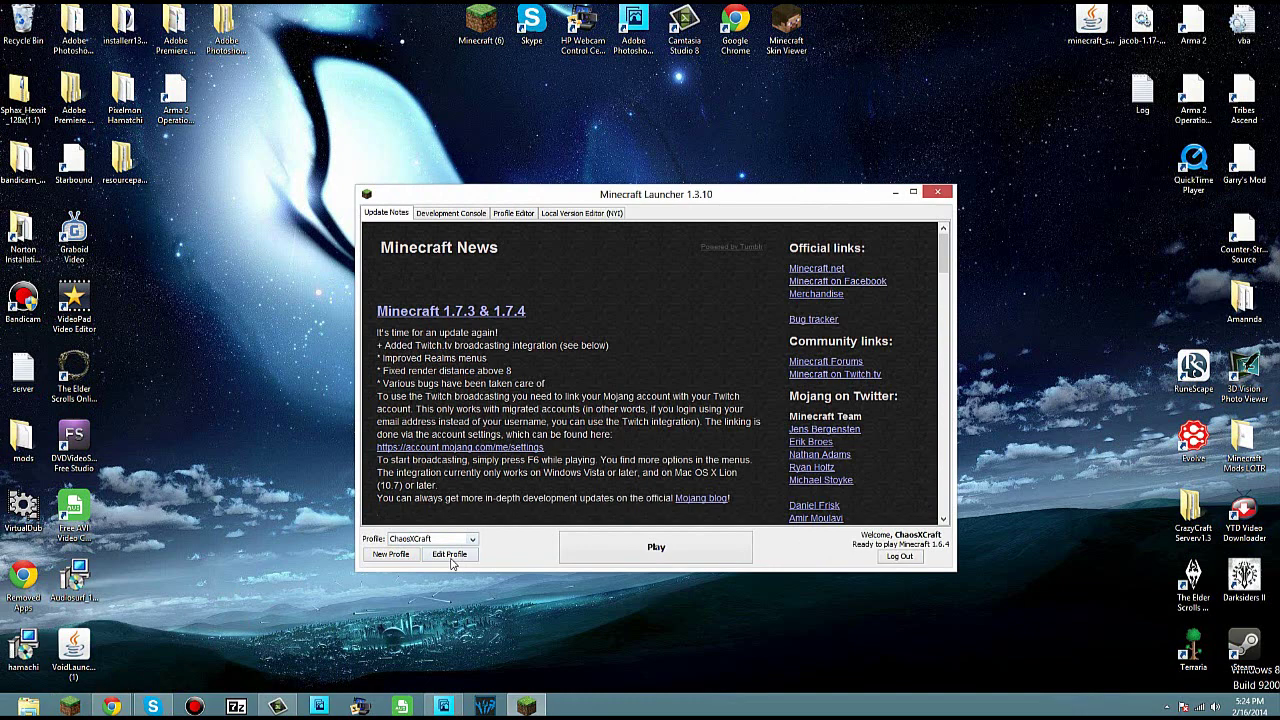
{"action": "left_click", "coordinate": [447, 556]}
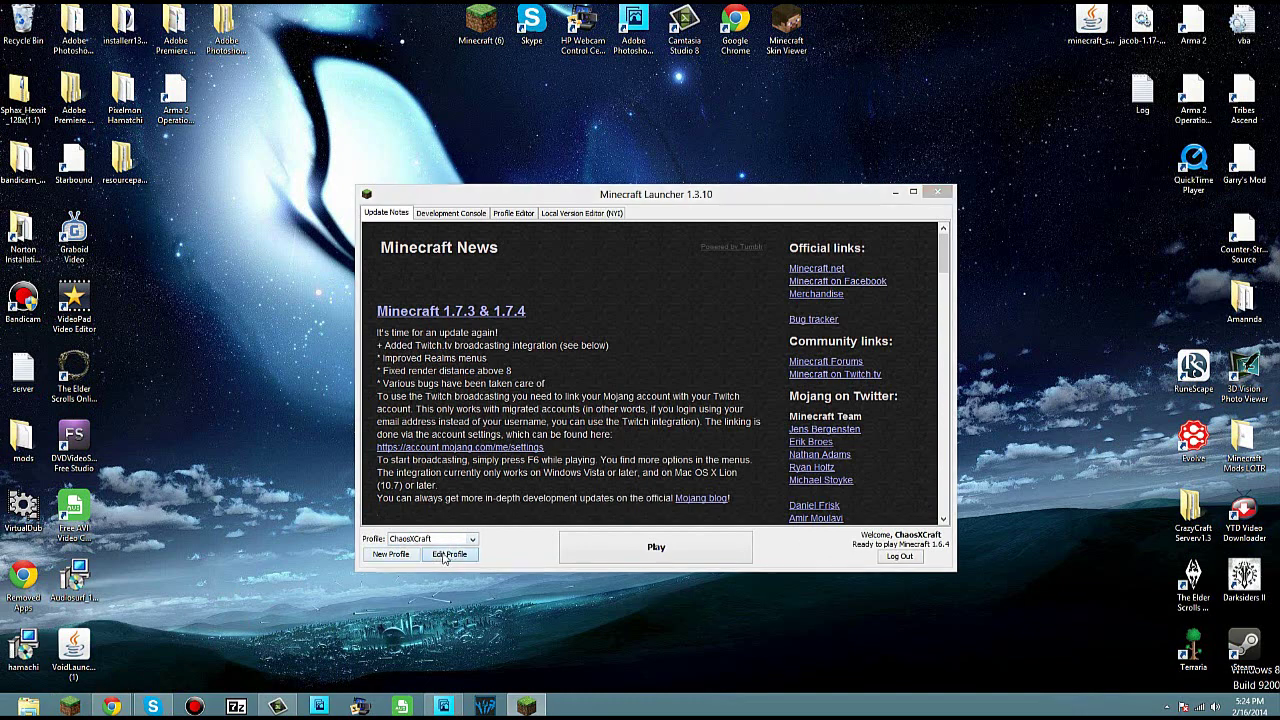
{"action": "left_click", "coordinate": [639, 433]}
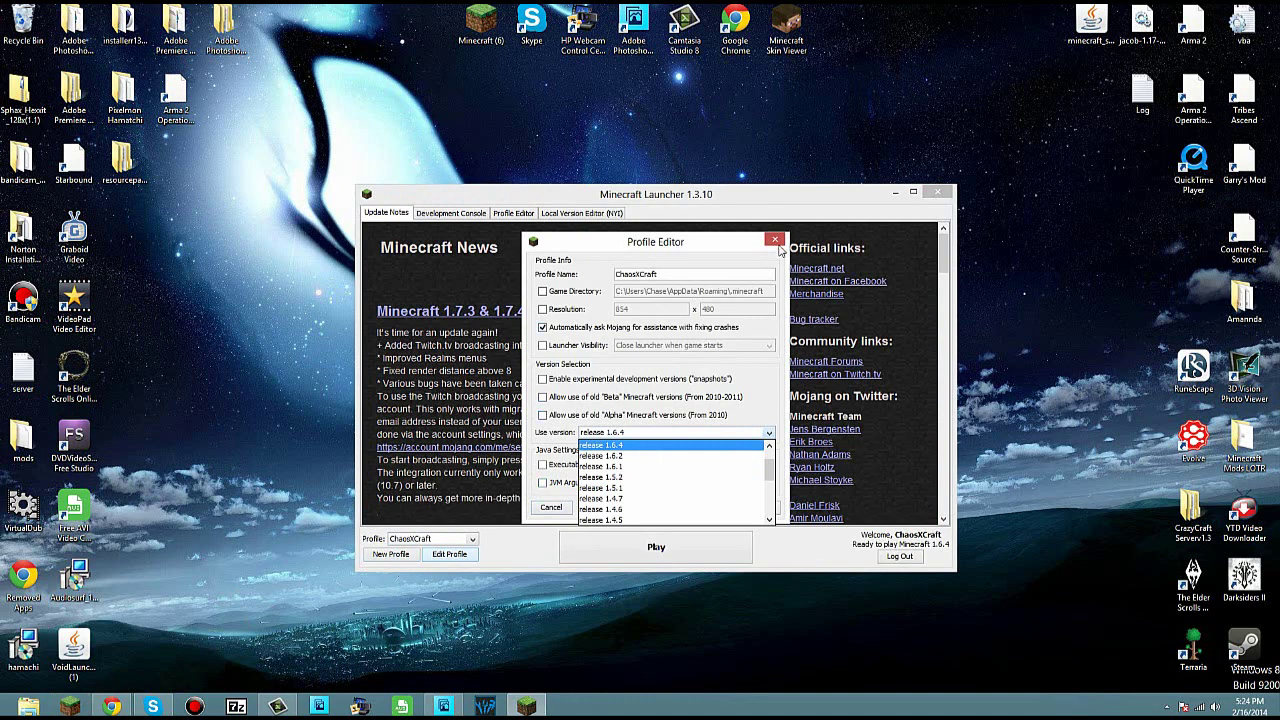
{"action": "left_click", "coordinate": [775, 241]}
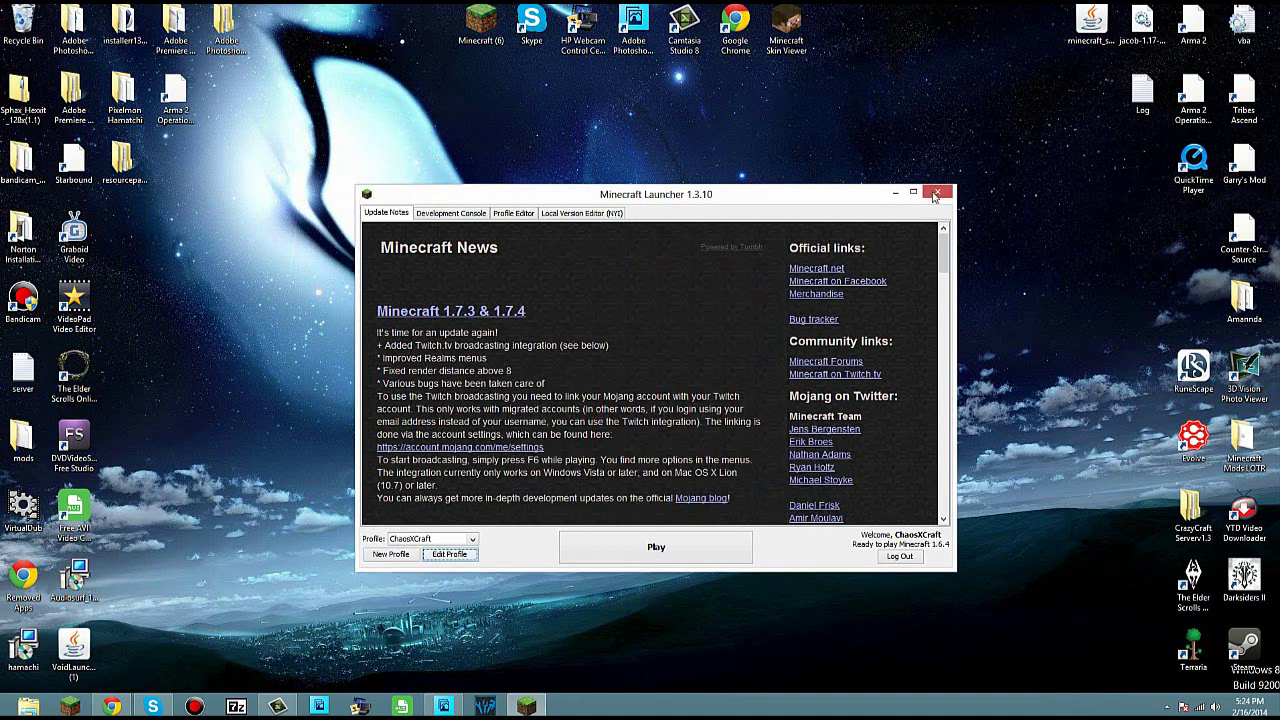
{"action": "left_click", "coordinate": [936, 193]}
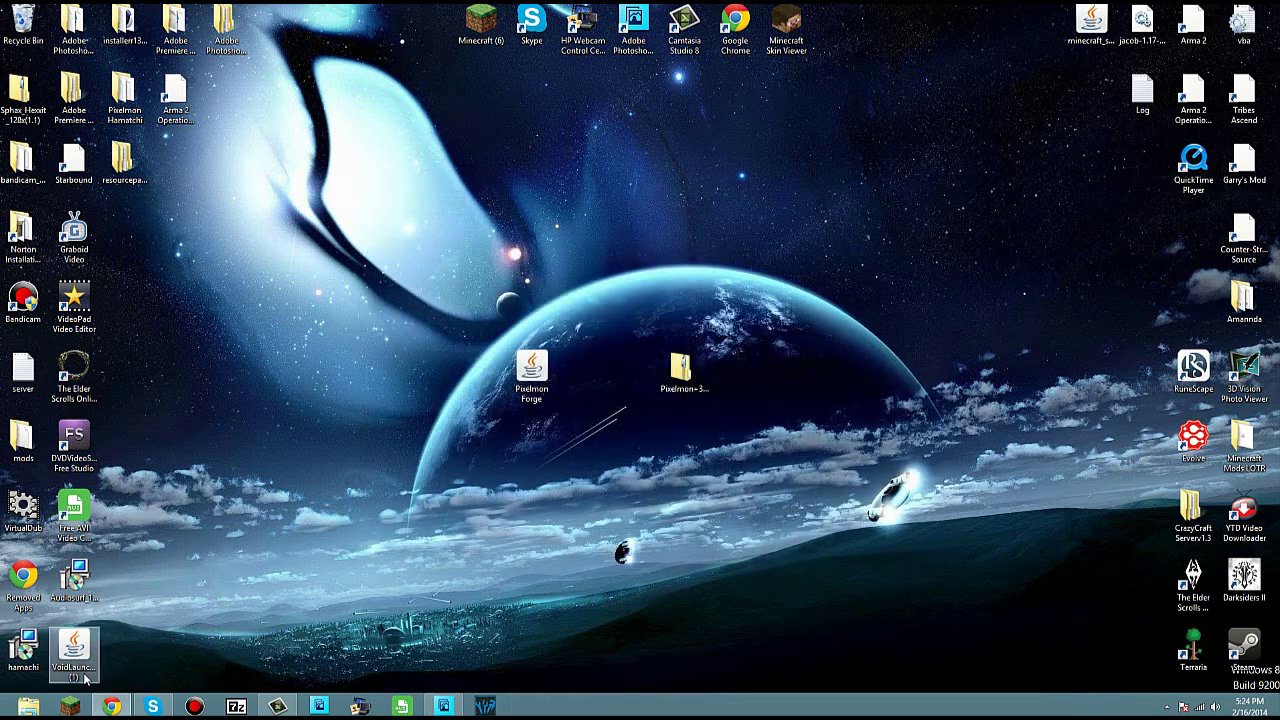
Open the .minecraft folder under %appdata% in File Explorer and locate its mods folder
{"action": "key", "text": "super+e"}
{"action": "left_click", "coordinate": [586, 358]}
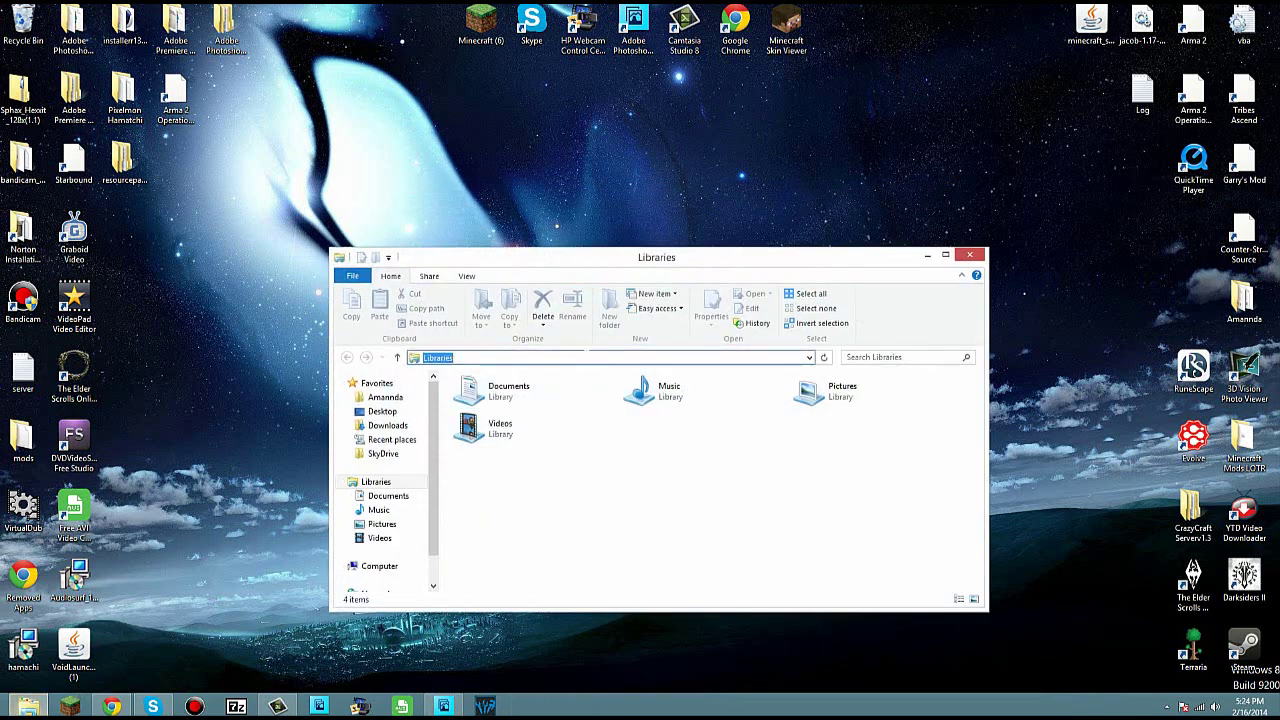
{"action": "type", "text": "%appdata%"}
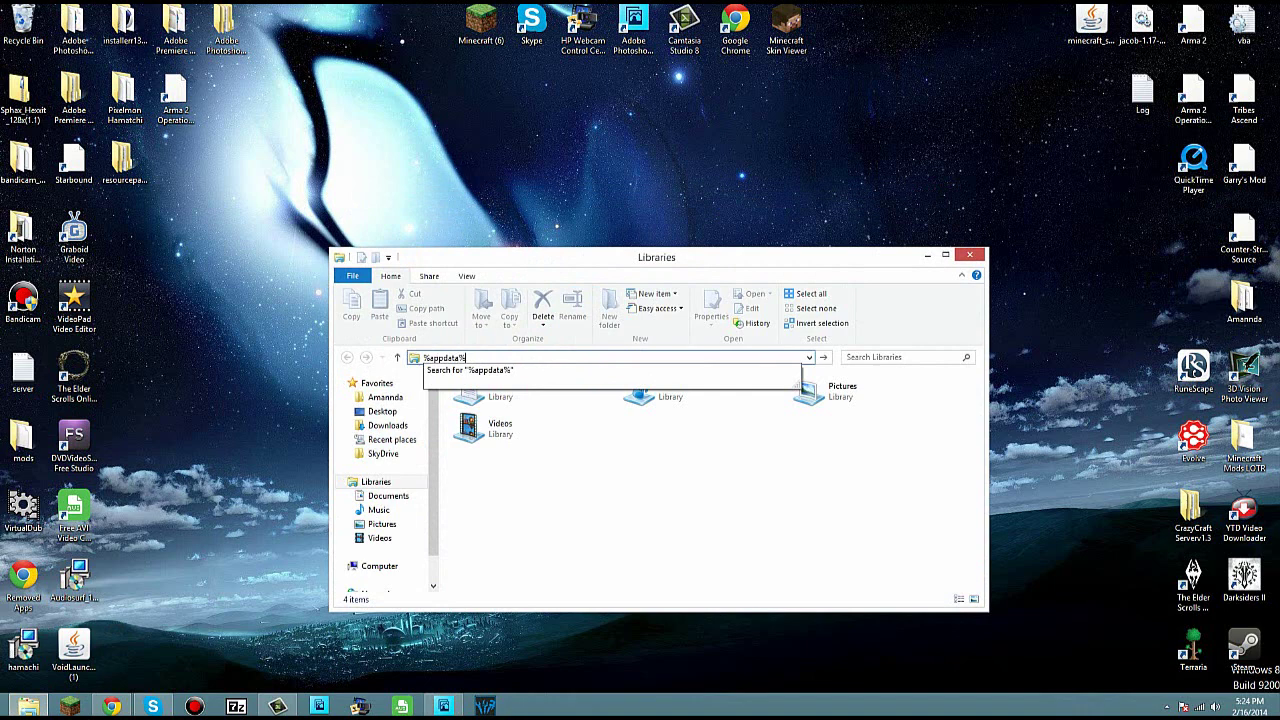
{"action": "key", "text": "Return"}
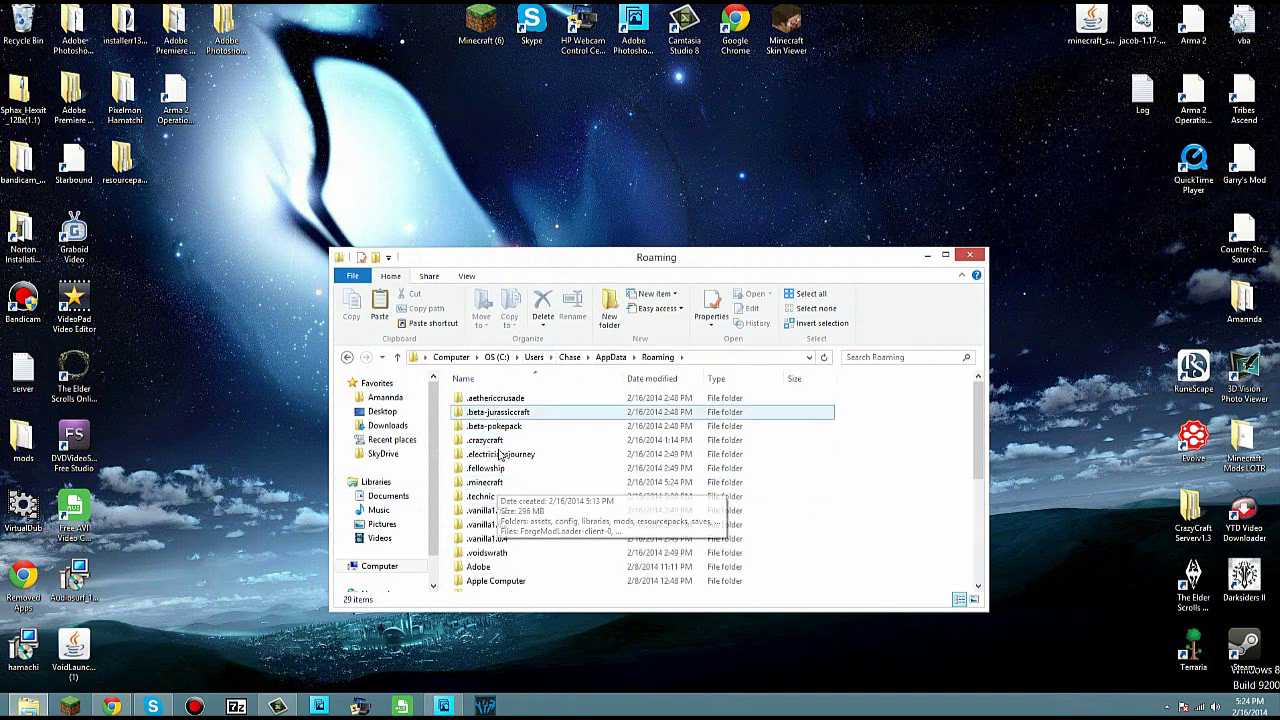
{"action": "double_click", "coordinate": [500, 485]}
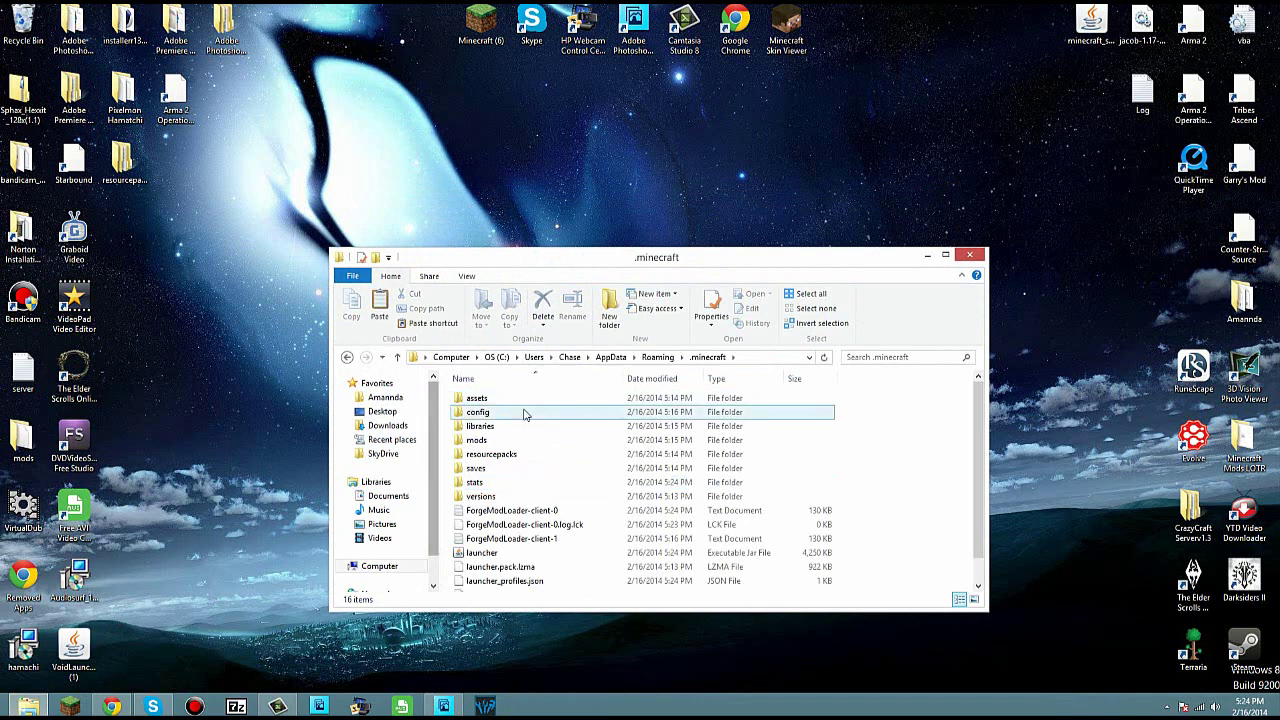
{"action": "left_click", "coordinate": [484, 445]}
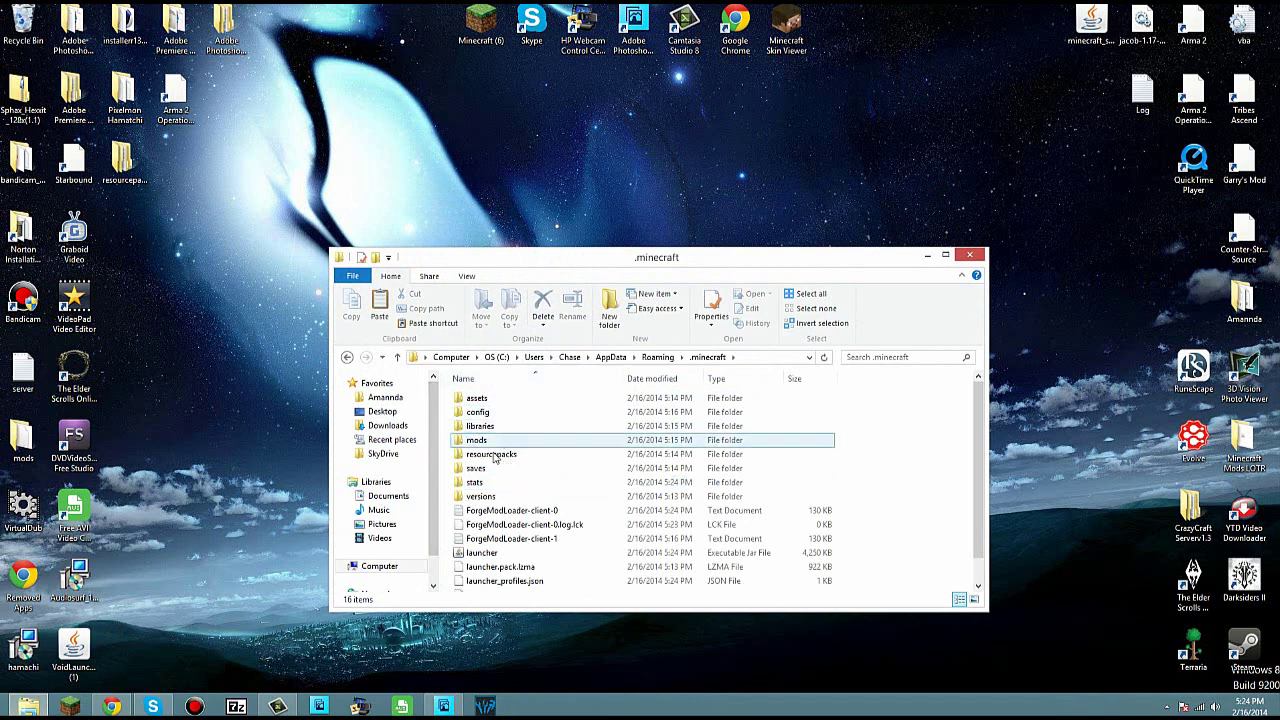
{"action": "left_click", "coordinate": [444, 443]}
{"action": "right_click", "coordinate": [450, 448]}
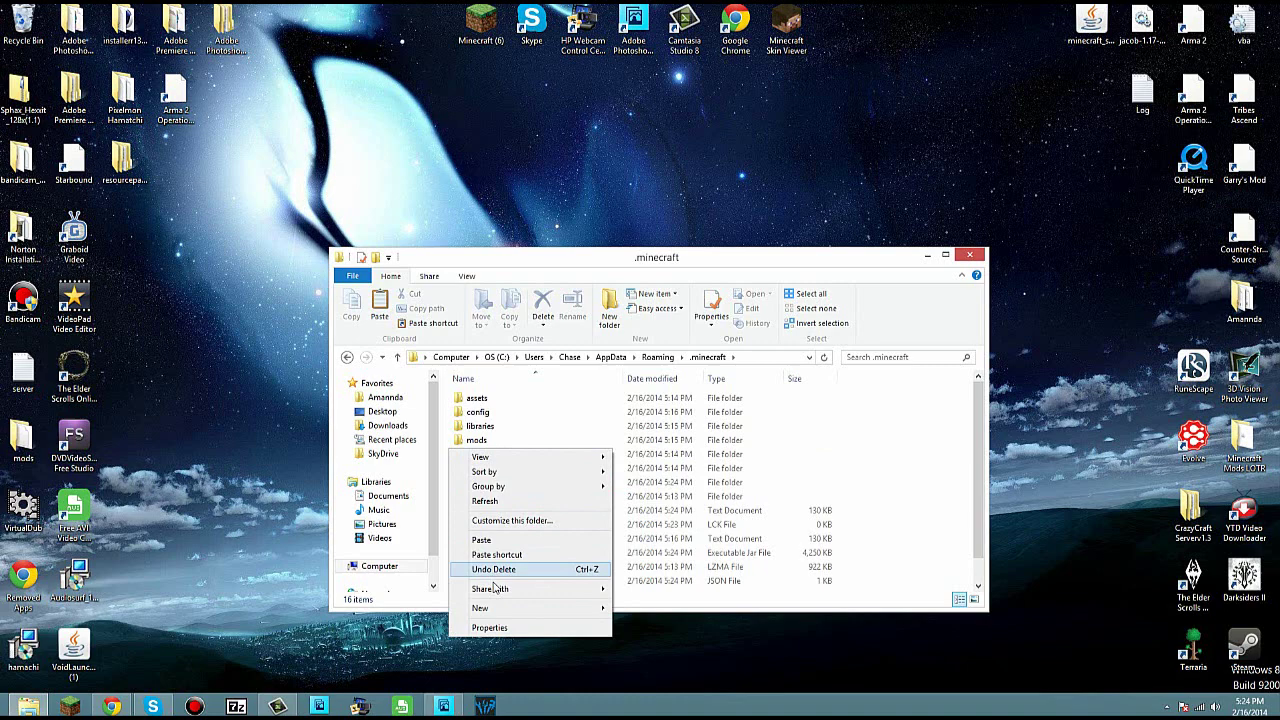
{"action": "left_click", "coordinate": [886, 408]}
Open the empty mods folder and drag the Pixelmon+3.0.0 archive into it from the desktop
{"action": "double_click", "coordinate": [540, 447]}
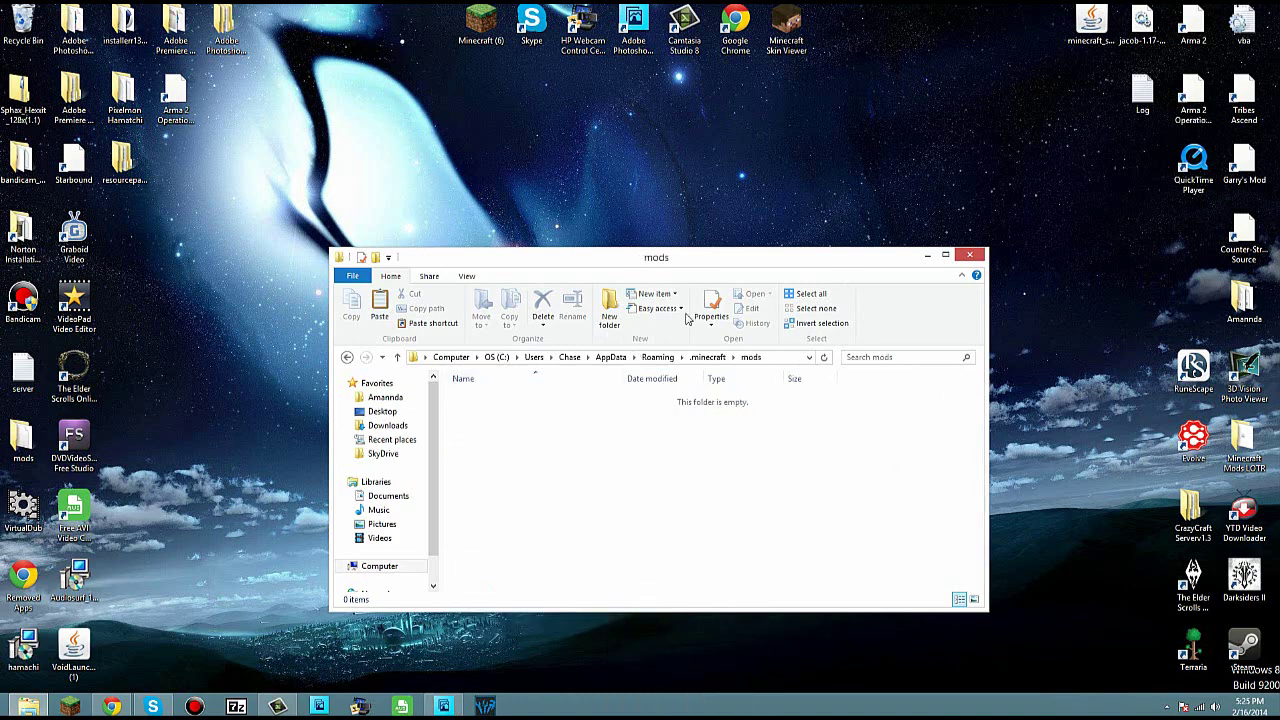
{"action": "left_click_drag", "start_coordinate": [706, 265], "coordinate": [414, 180]}
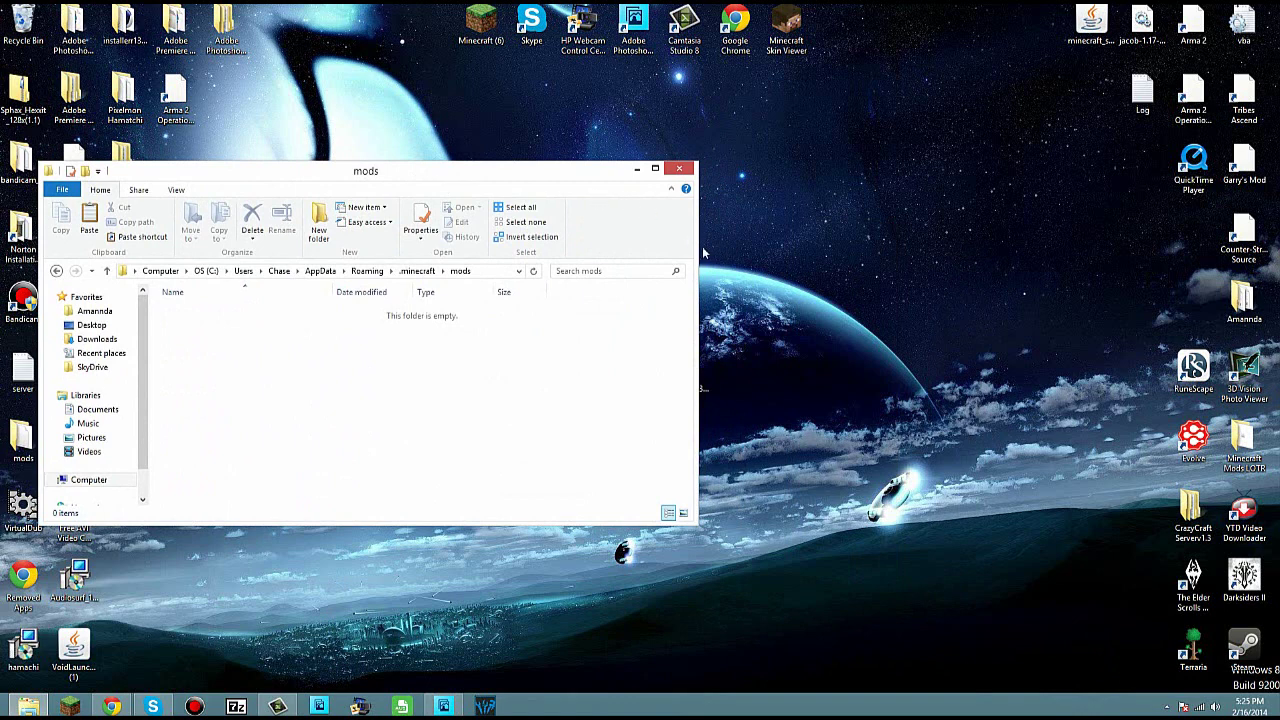
{"action": "left_click_drag", "start_coordinate": [697, 247], "coordinate": [555, 247]}
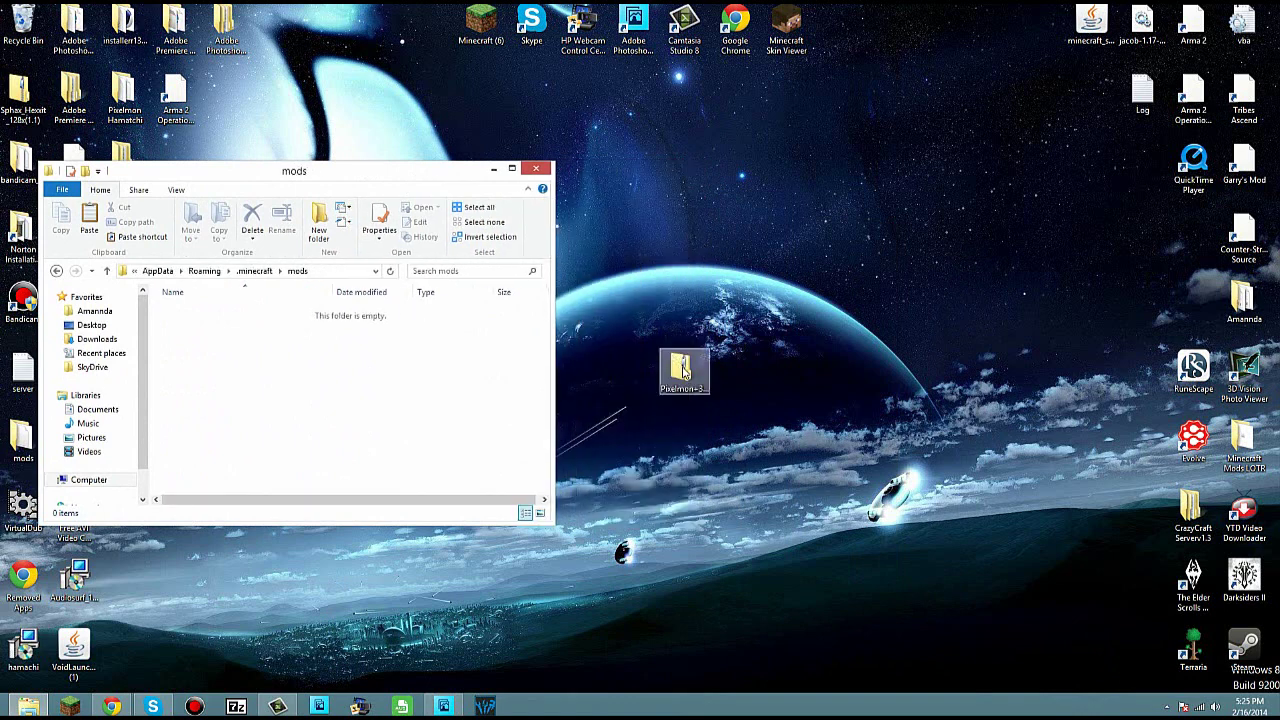
{"action": "left_click_drag", "start_coordinate": [681, 368], "coordinate": [380, 390]}
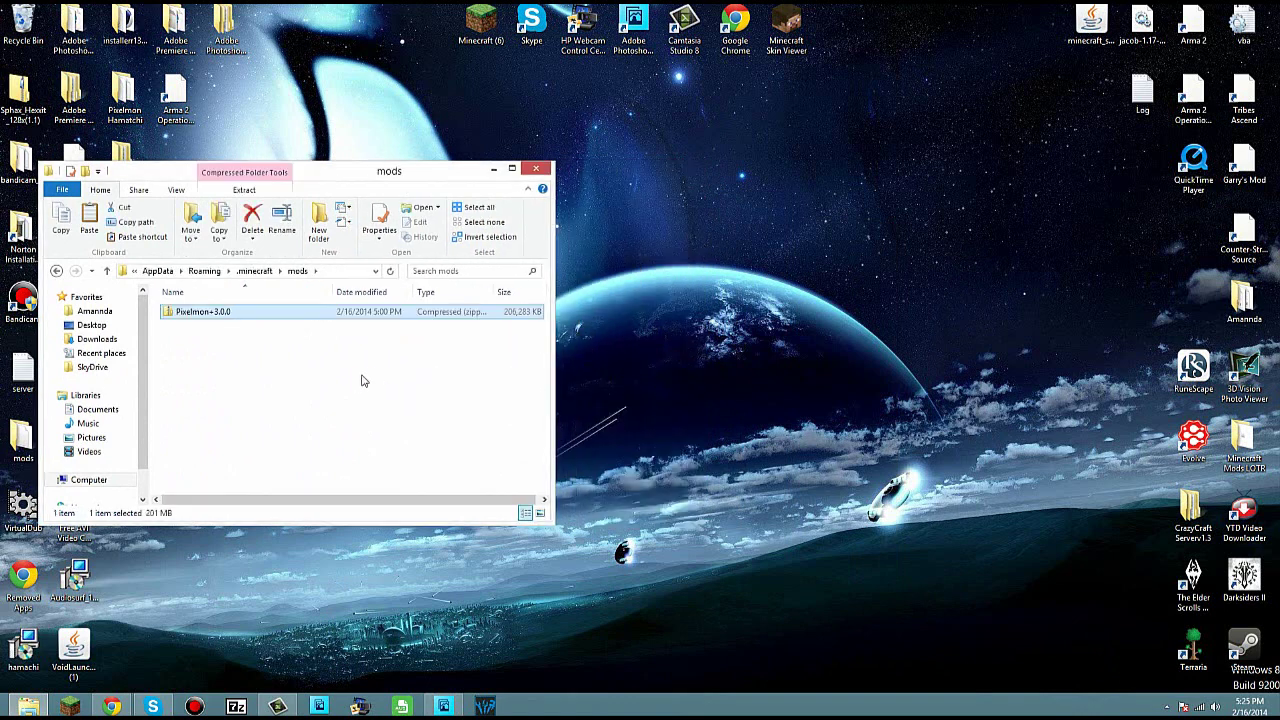
{"action": "left_click", "coordinate": [240, 308]}
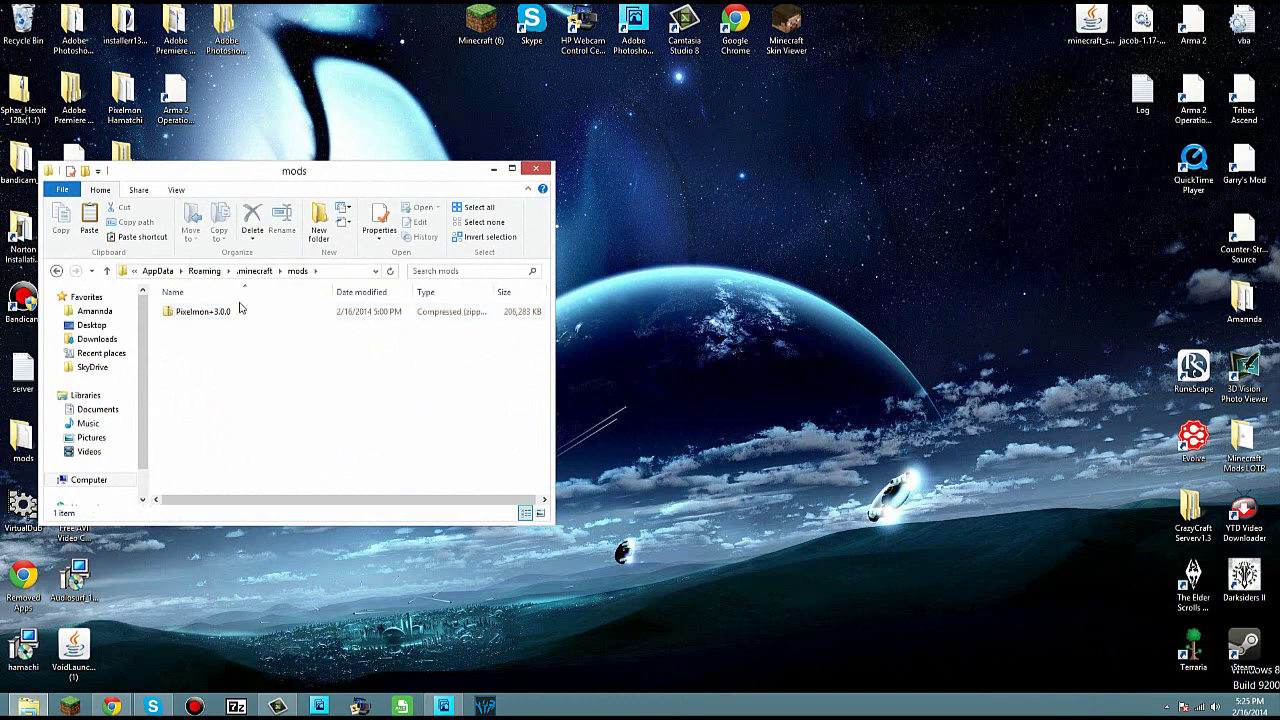
Close the mods folder window and play Minecraft with the Forge profile from the launcher
{"action": "left_click", "coordinate": [534, 172]}
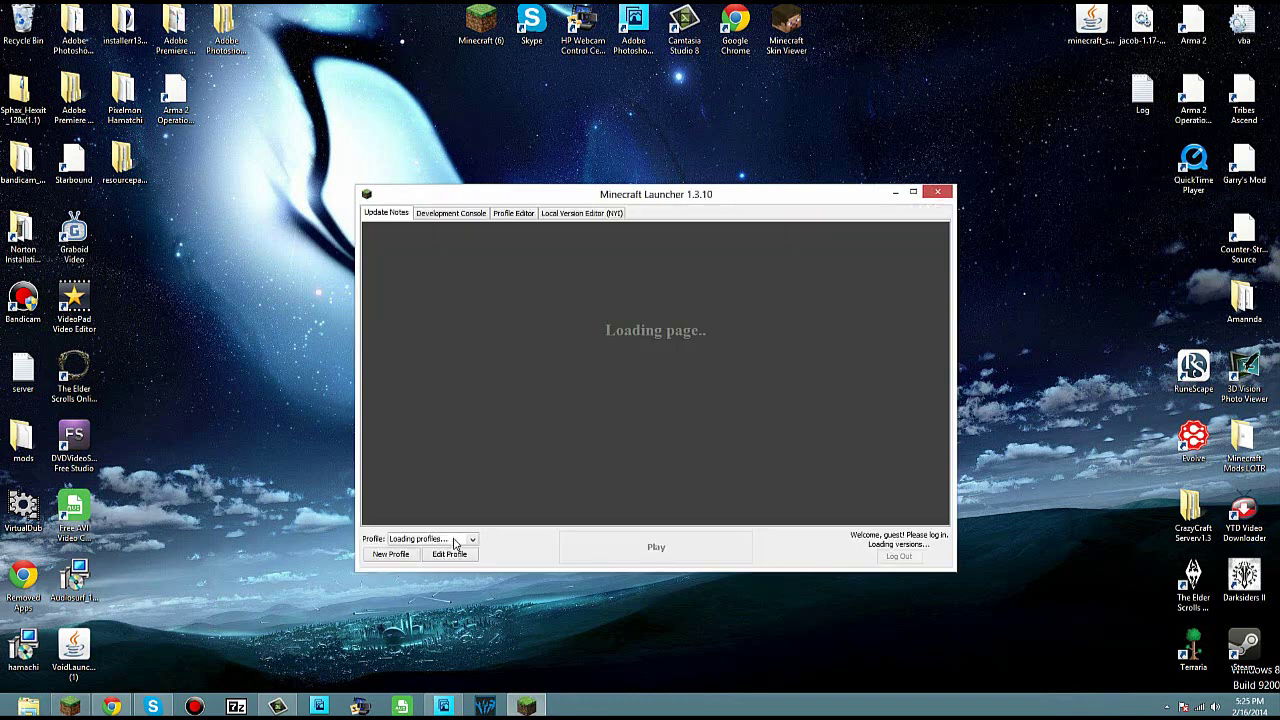
{"action": "left_click", "coordinate": [455, 540]}
{"action": "left_click", "coordinate": [440, 562]}
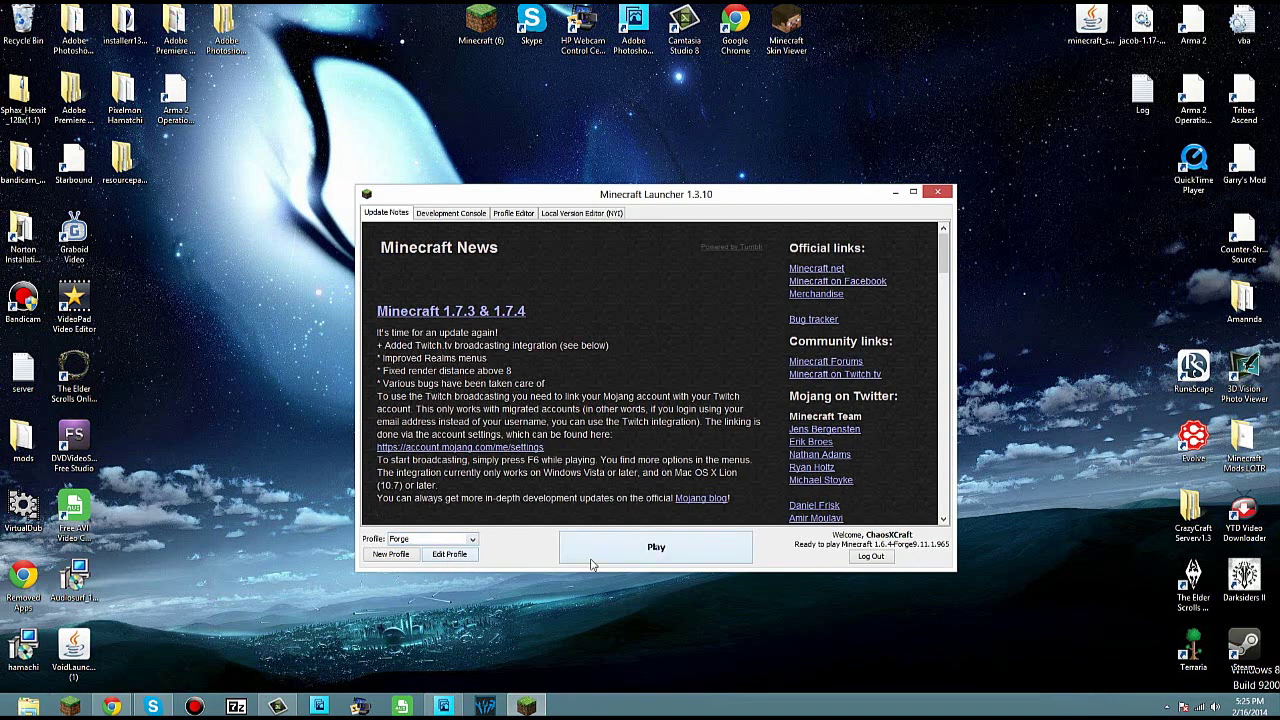
{"action": "left_click", "coordinate": [591, 563]}
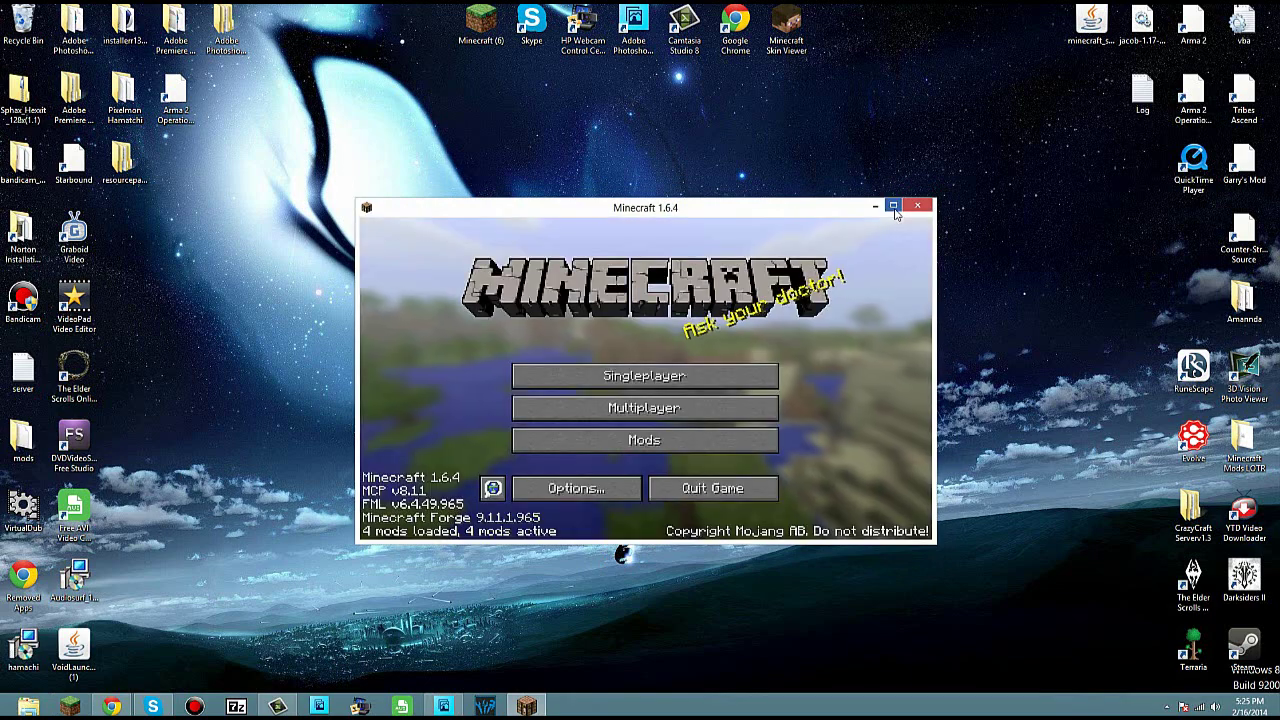
Maximize Minecraft, verify Pixelmon in the Mod List, then open the Singleplayer world list
{"action": "left_click", "coordinate": [893, 205]}
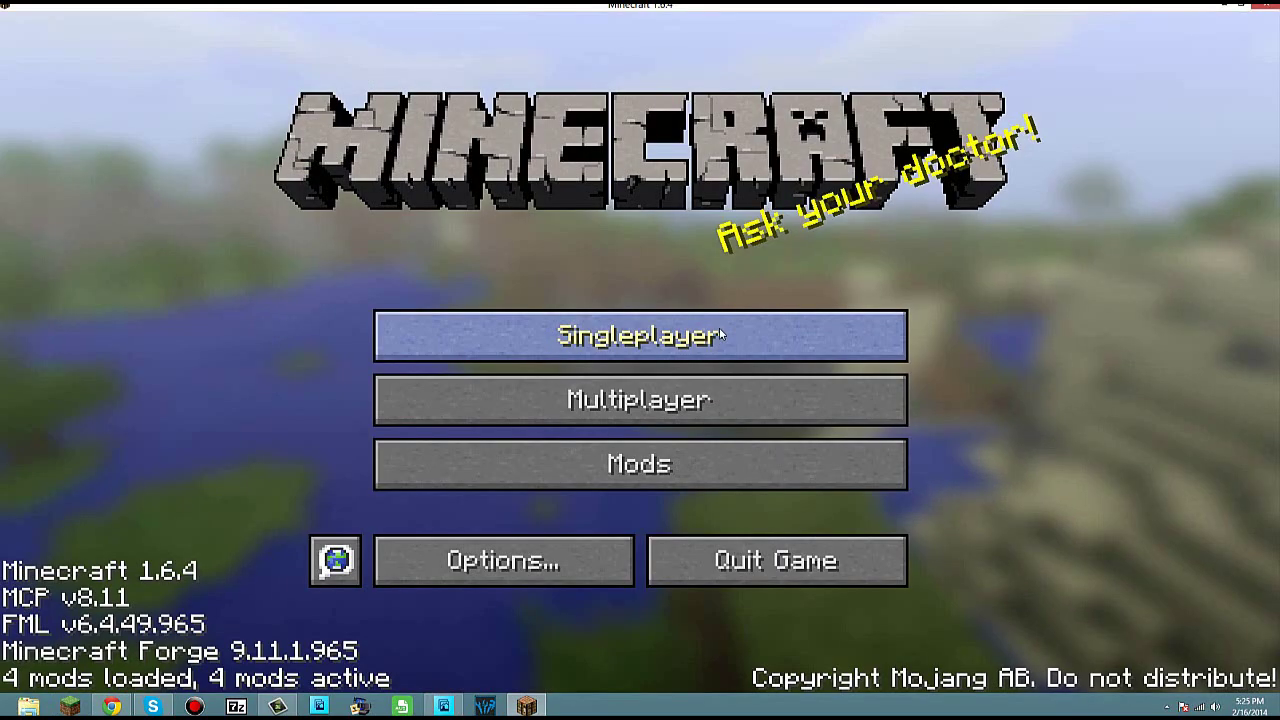
{"action": "left_click", "coordinate": [640, 334]}
{"action": "left_click", "coordinate": [868, 632]}
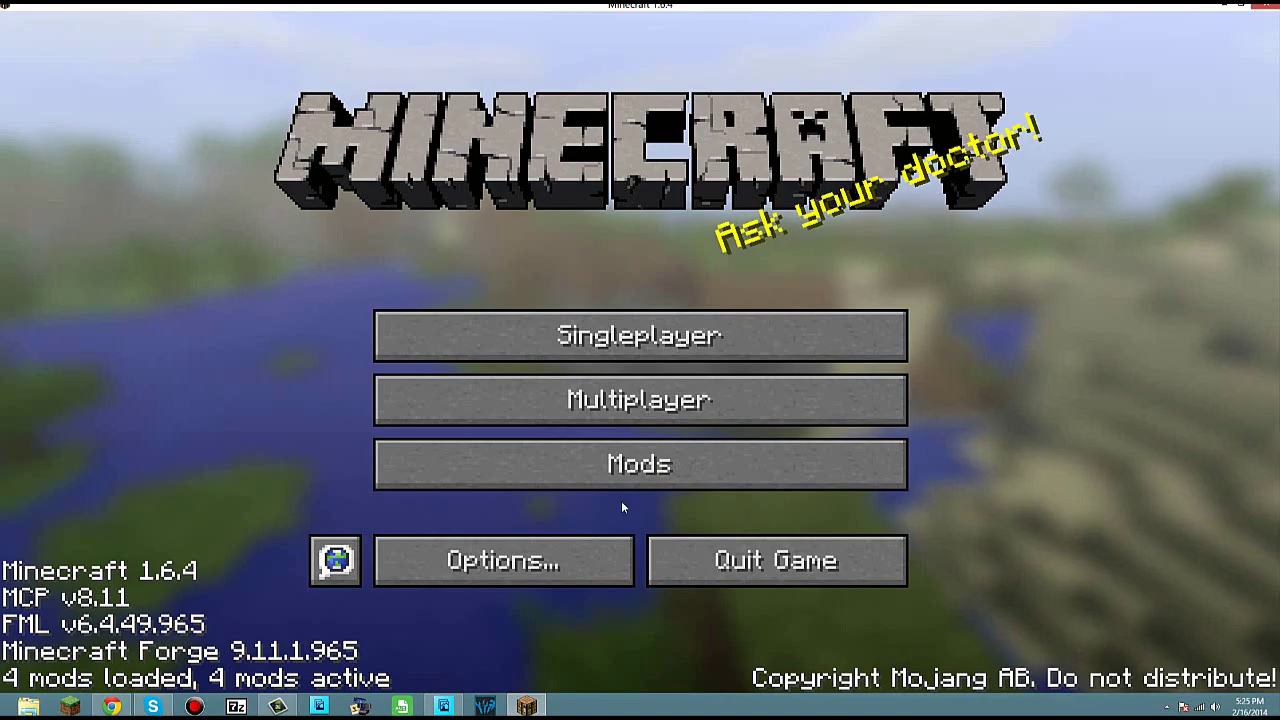
{"action": "left_click", "coordinate": [572, 464]}
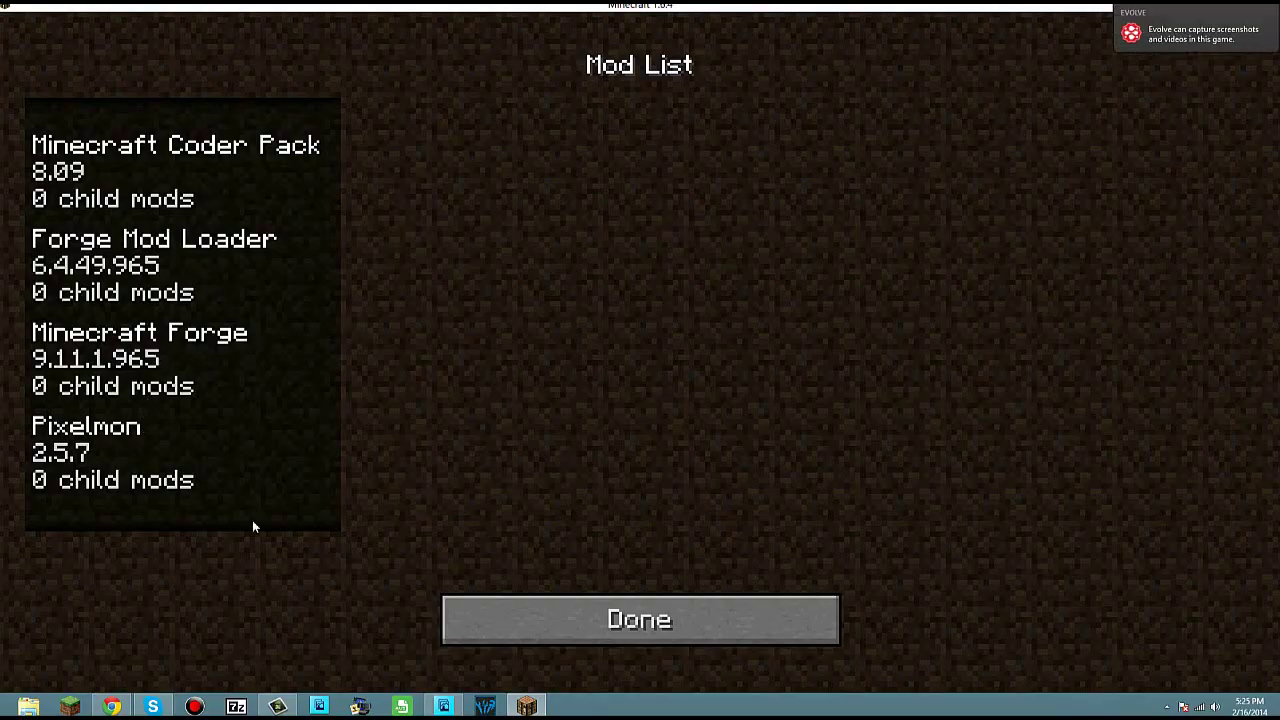
{"action": "left_click", "coordinate": [481, 606]}
{"action": "left_click", "coordinate": [484, 330]}
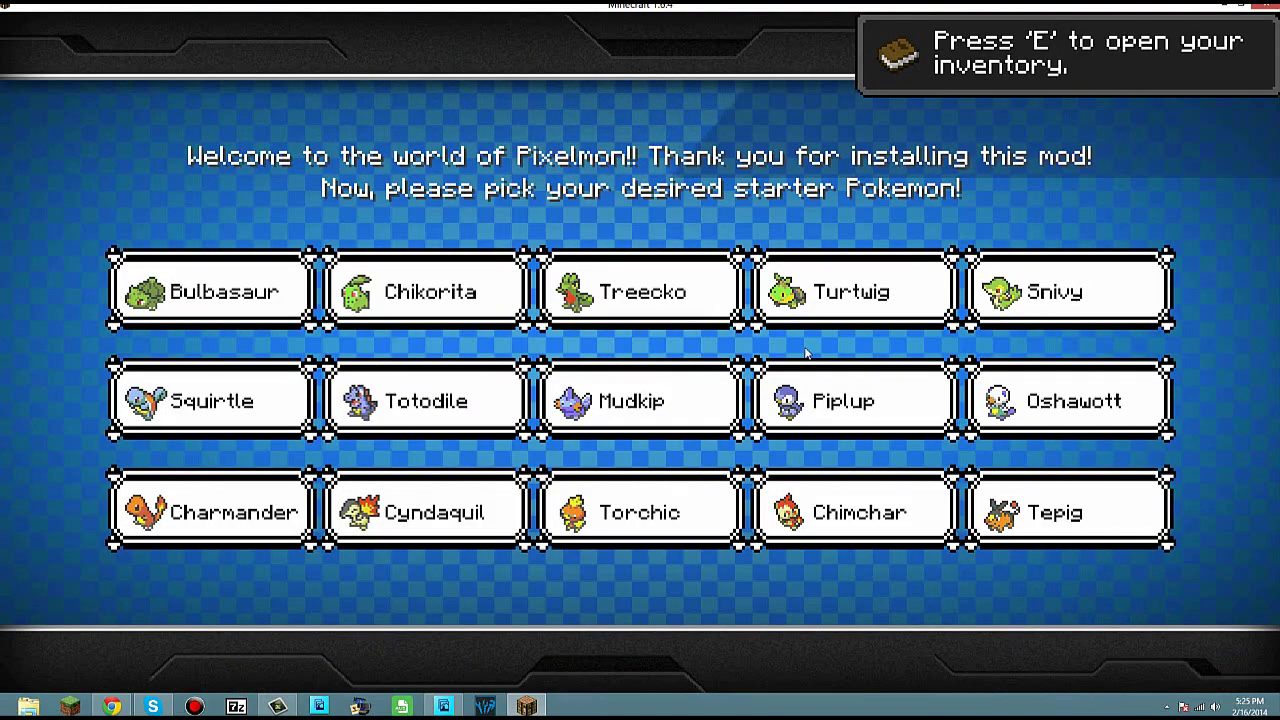
Pick Tepig as the starter, send it out with R, walk to it, open the inventory, and minimize the game
{"action": "left_click", "coordinate": [1060, 512]}
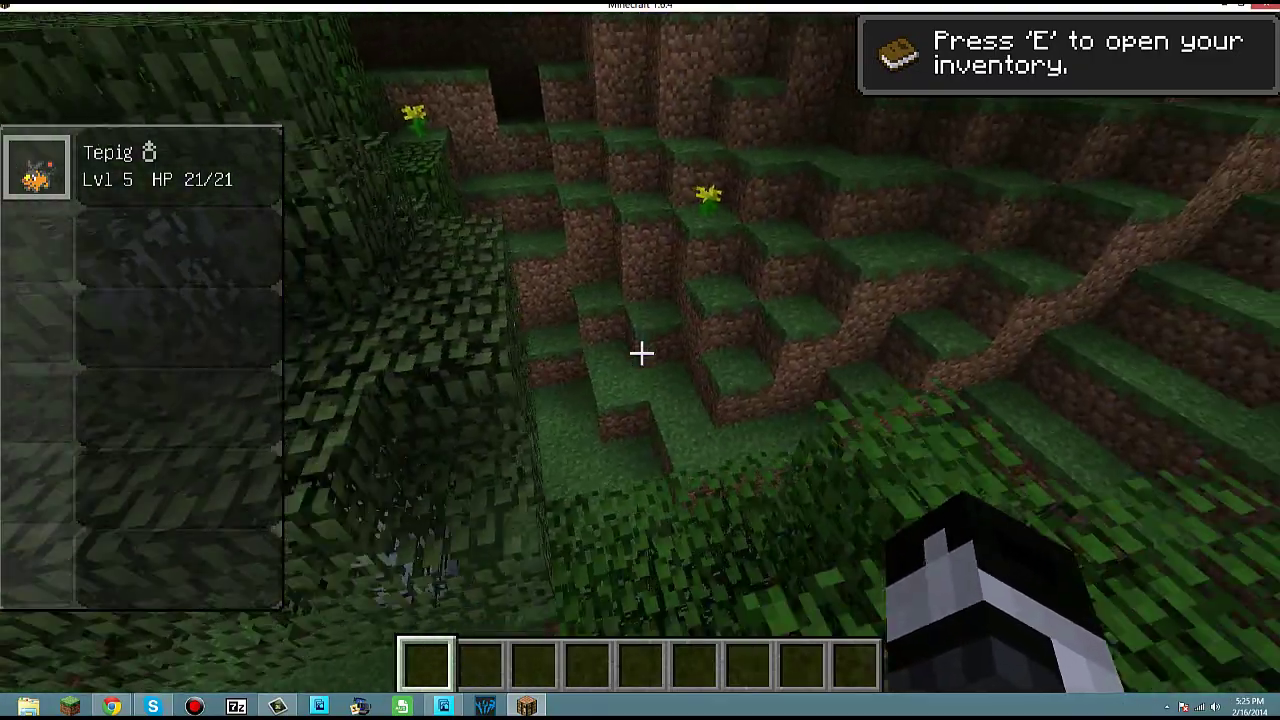
{"action": "key", "text": "r"}
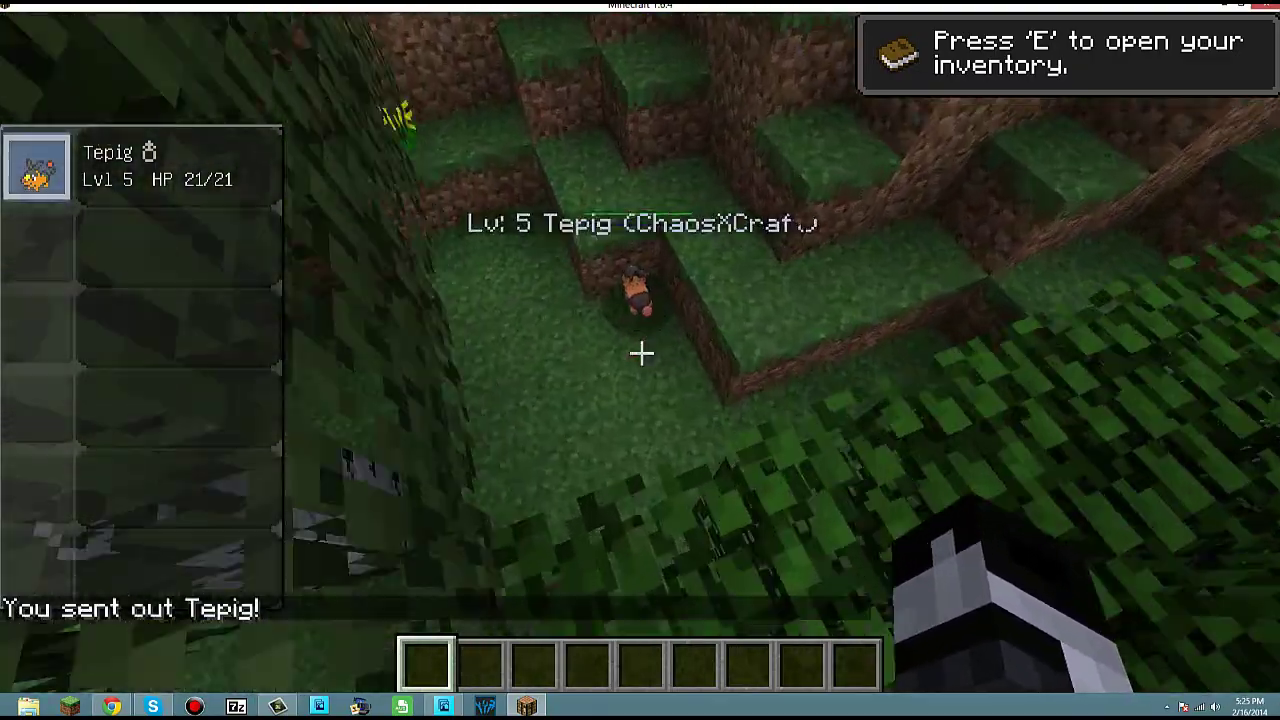
{"action": "key", "text": "w"}
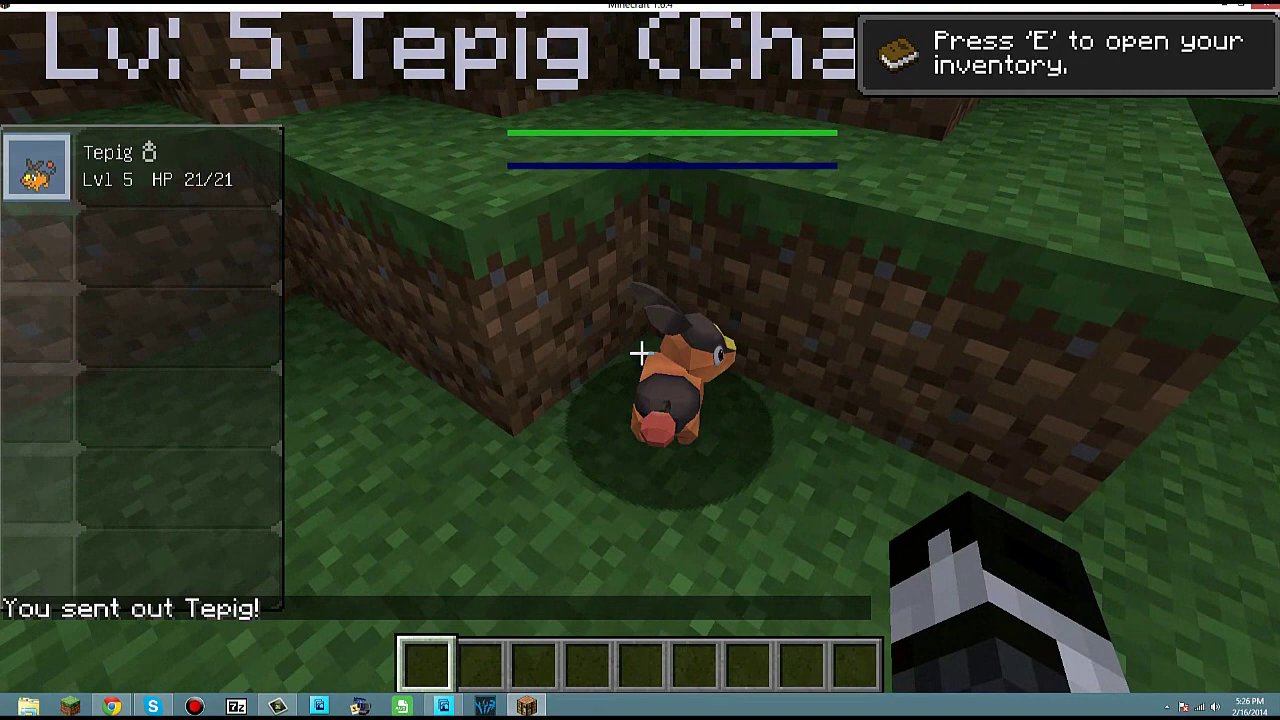
{"action": "key", "text": "e"}
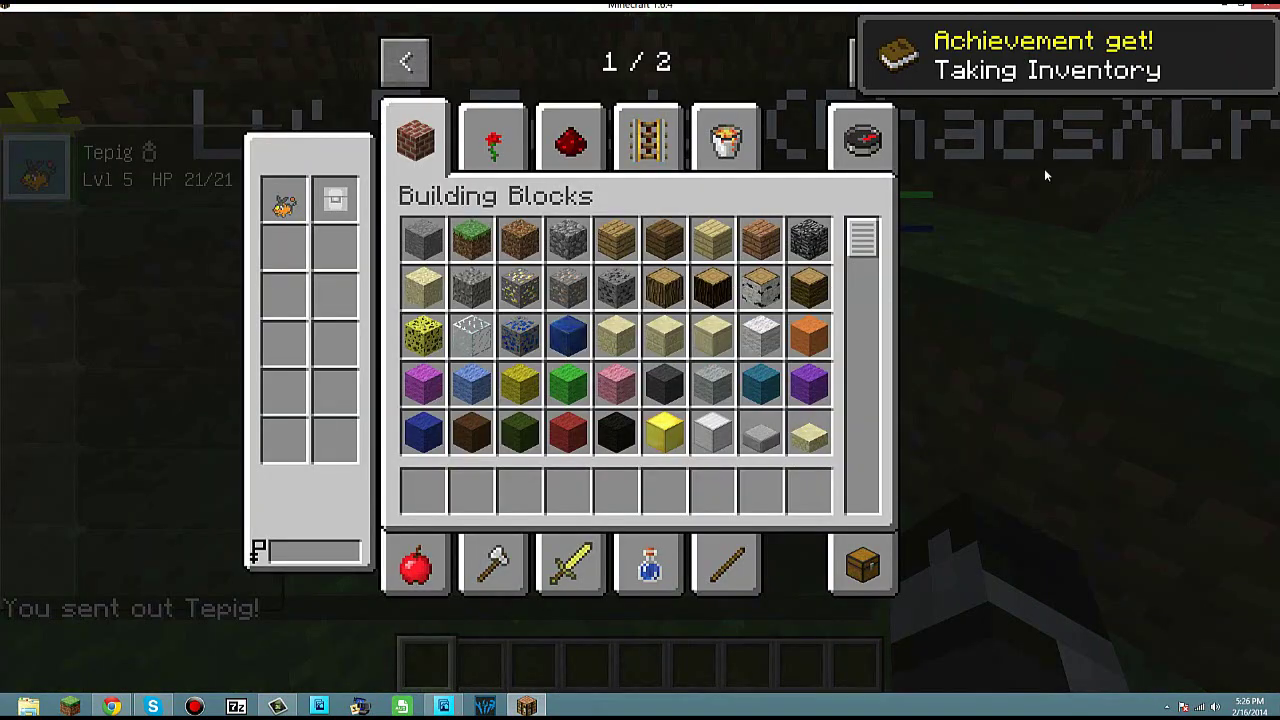
{"action": "left_click", "coordinate": [1224, 8]}
{"action": "left_click_drag", "start_coordinate": [720, 326], "coordinate": [646, 460]}
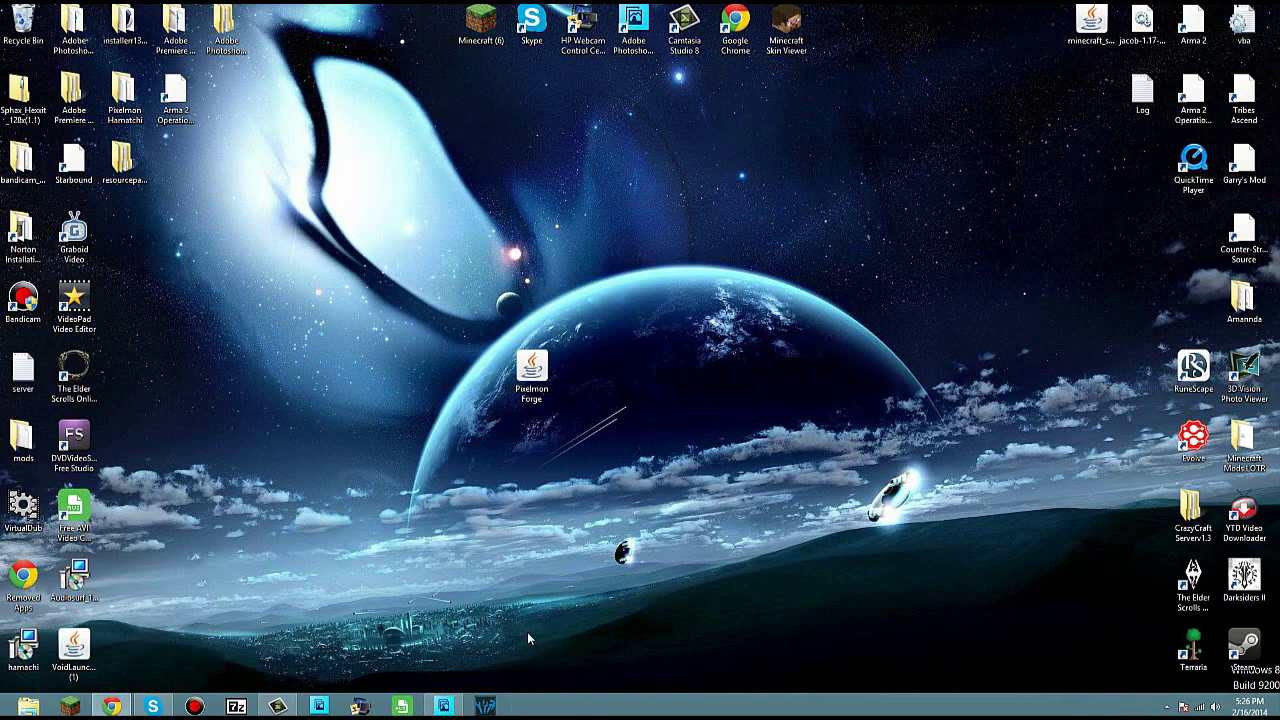
{"action": "left_click_drag", "start_coordinate": [437, 596], "coordinate": [176, 508]}
{"action": "left_click_drag", "start_coordinate": [349, 264], "coordinate": [484, 416]}
{"action": "left_click_drag", "start_coordinate": [312, 213], "coordinate": [487, 378]}
{"action": "left_click_drag", "start_coordinate": [458, 197], "coordinate": [632, 482]}
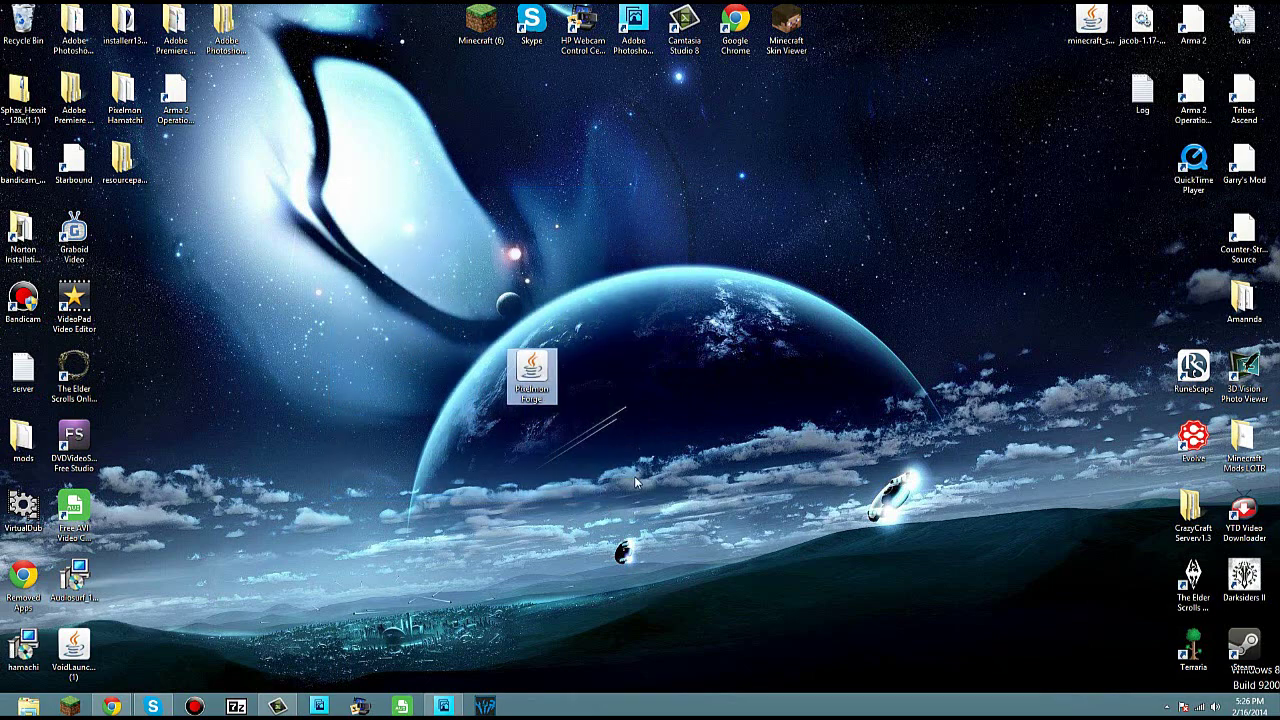
{"action": "left_click", "coordinate": [635, 482]}
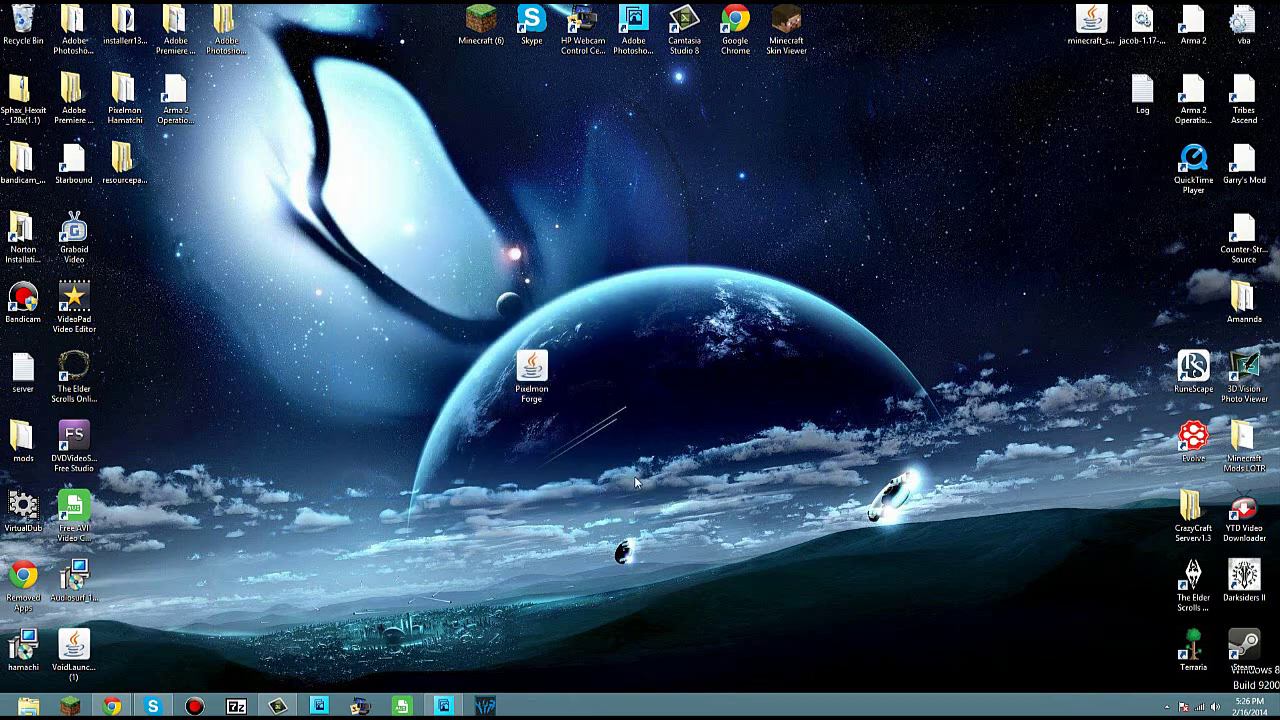